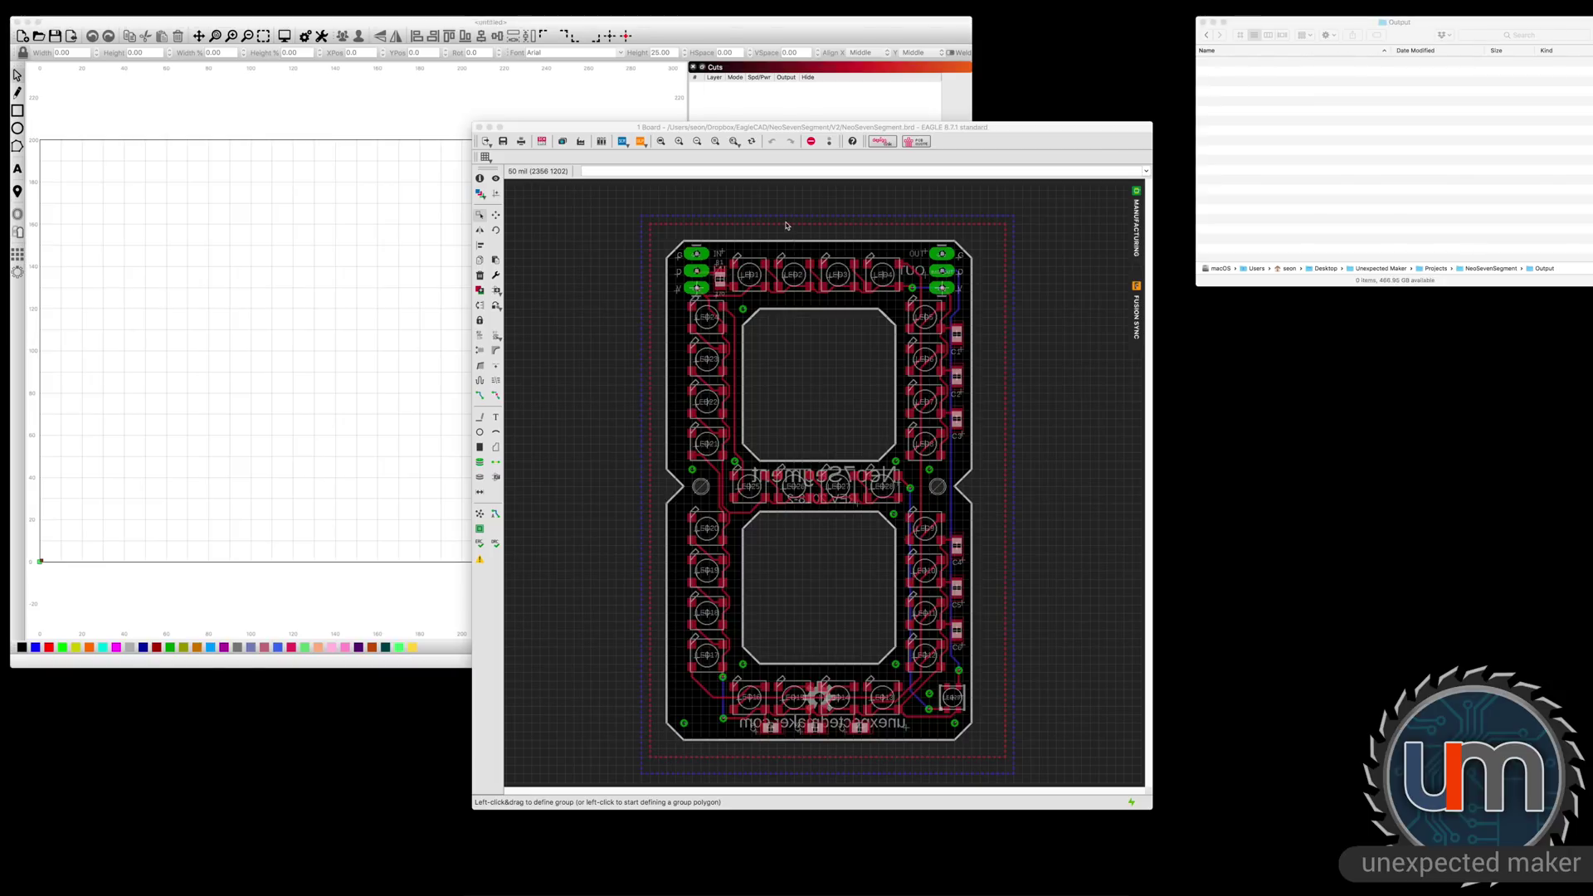
- Shift the LightBurn window slightly down-right and bring the EAGLE board window back to the front
left_click(726, 34)
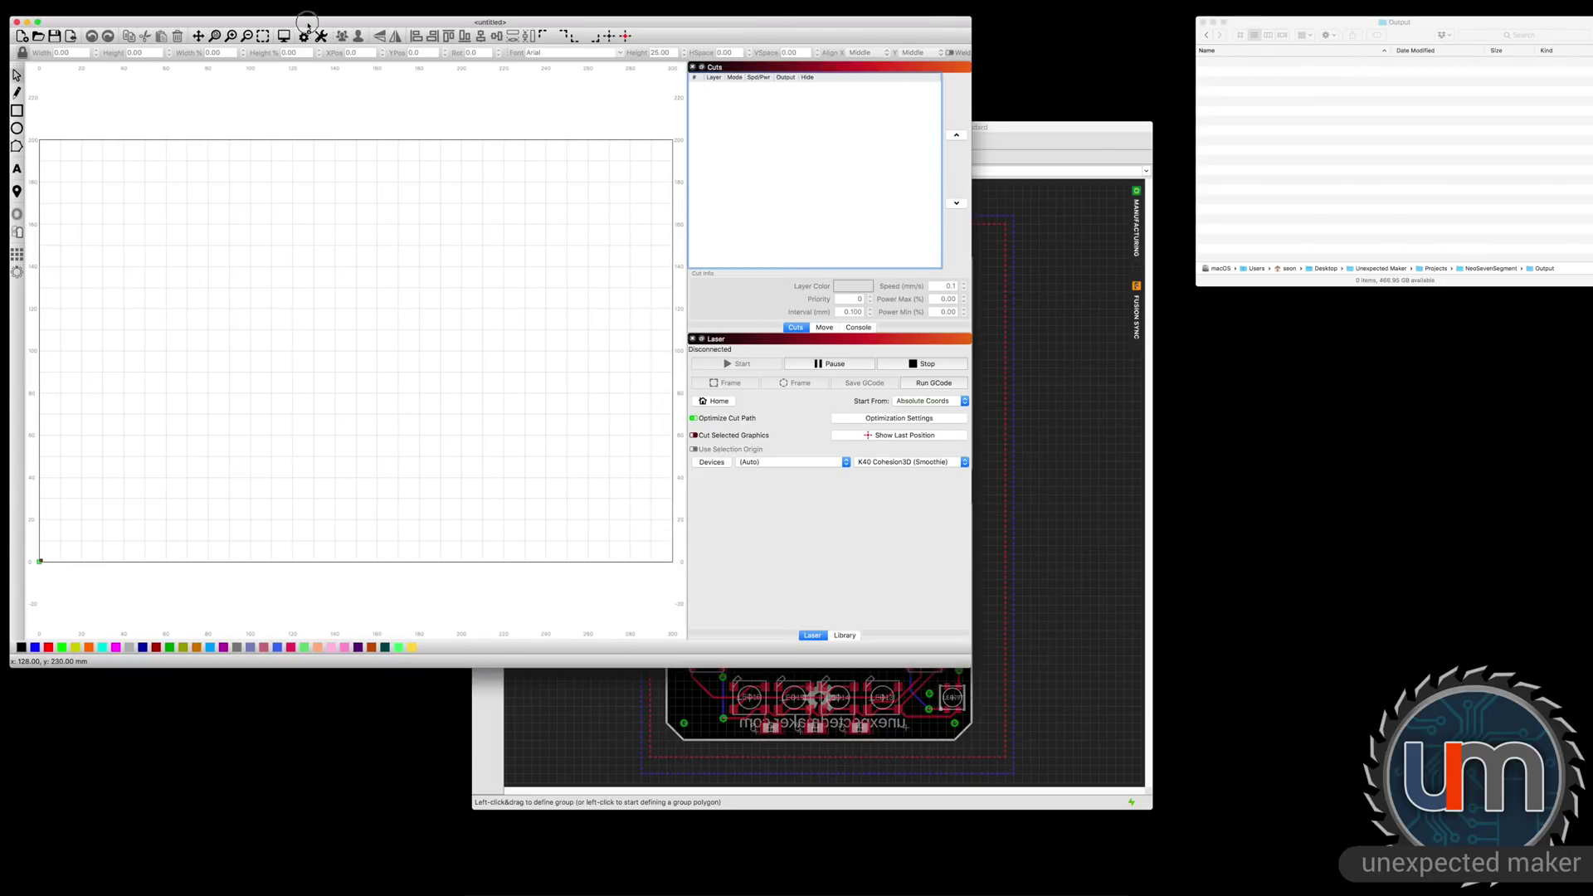
left_click_drag(309, 22, 315, 40)
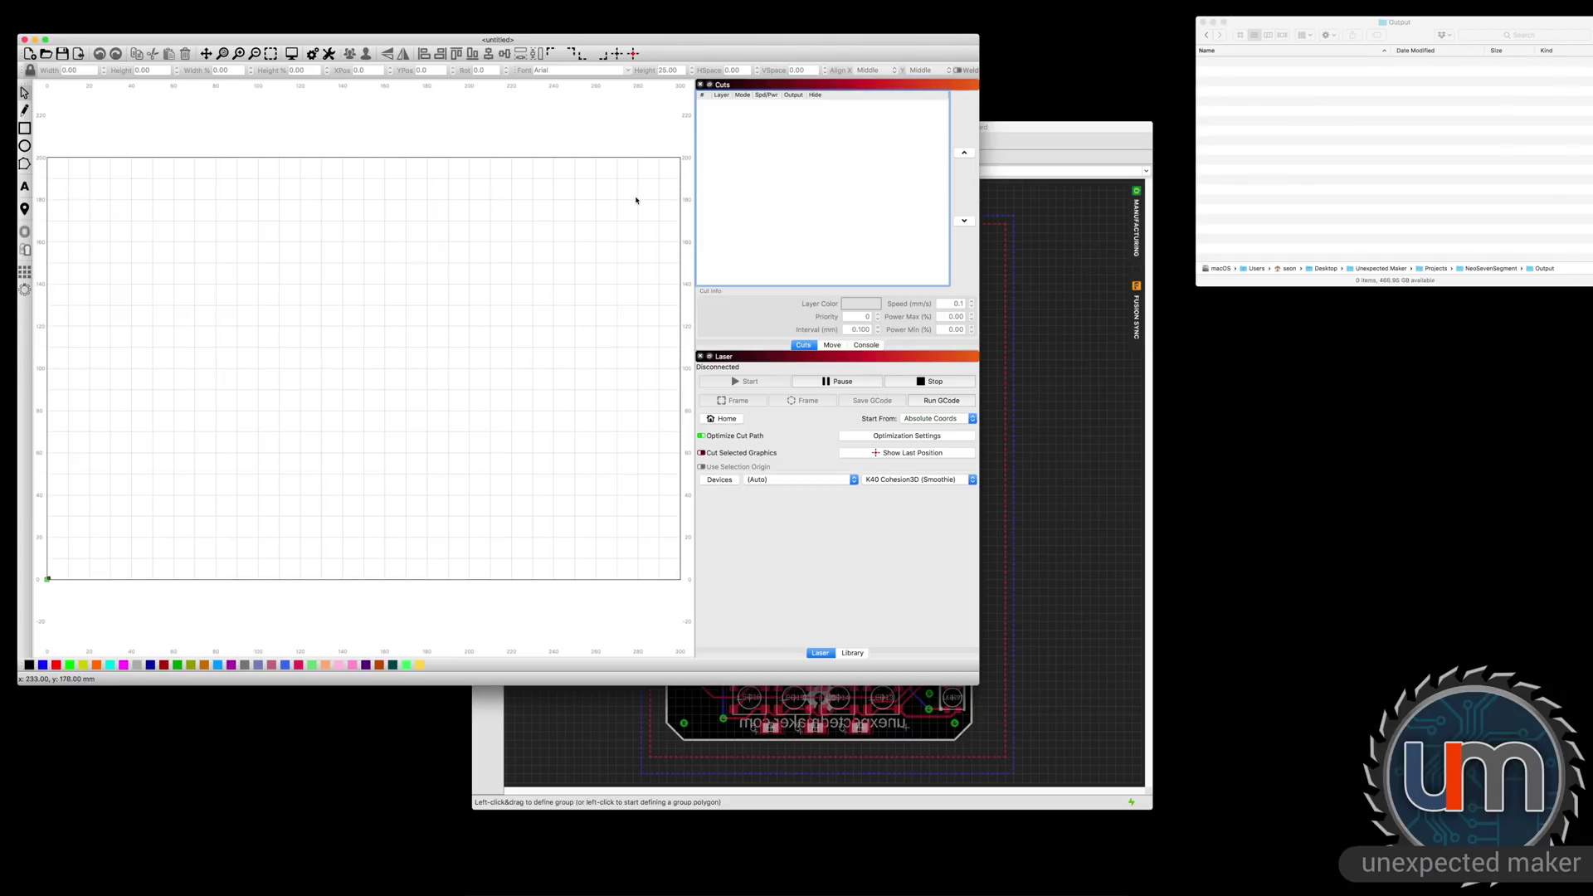
left_click_drag(1066, 133, 1042, 108)
- Hide all board layers in Visible Layers, leaving only the tCream layer shown
left_click(456, 173)
scroll(491, 159, "down", 3)
scroll(491, 167, "up", 3)
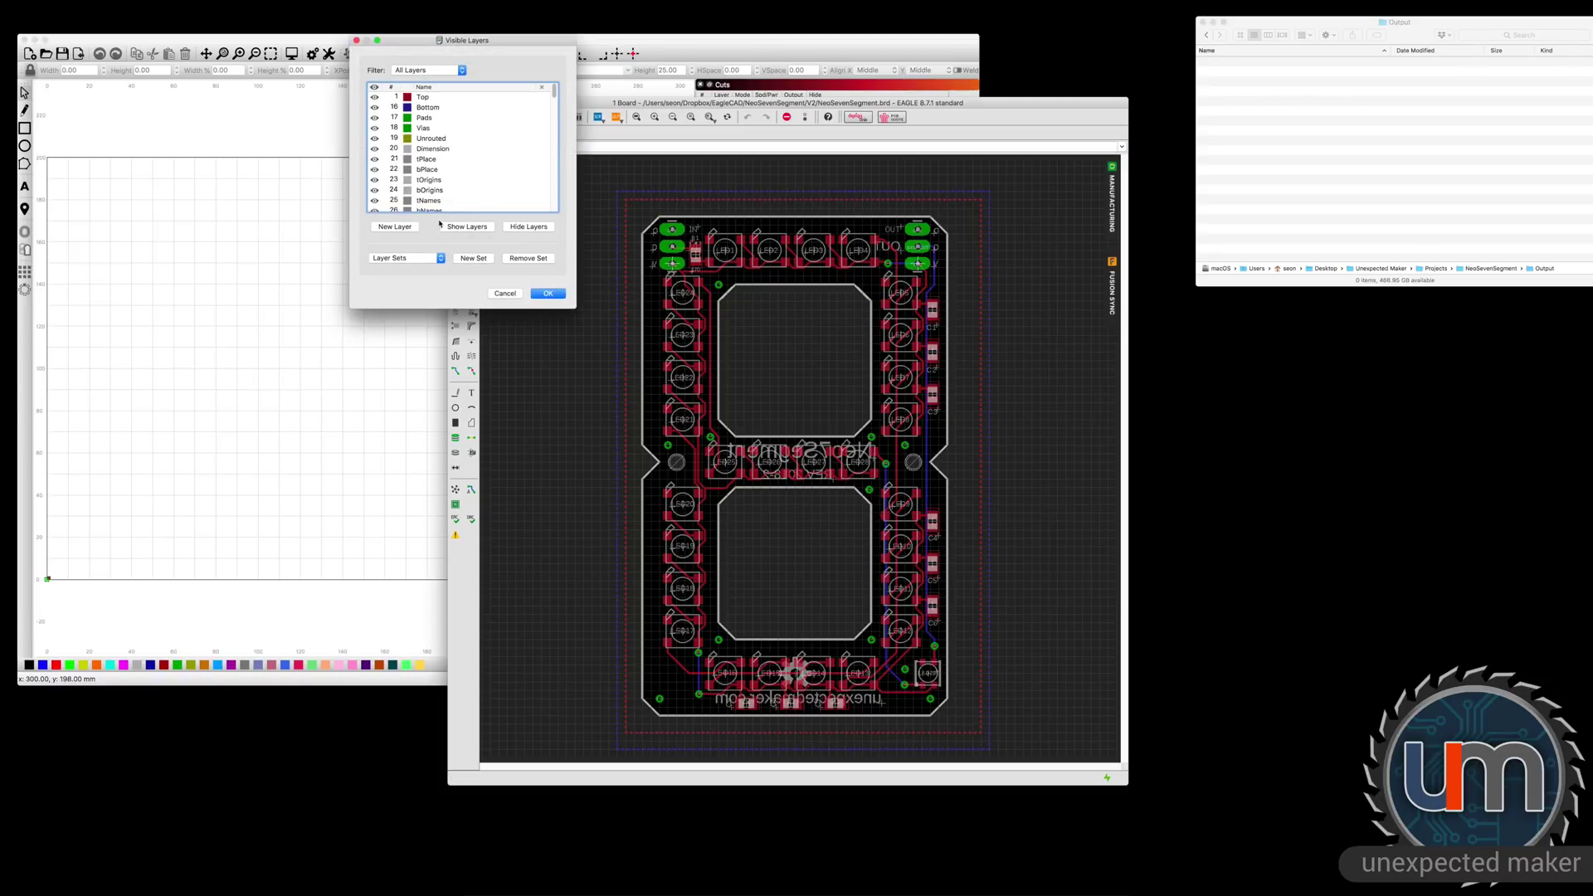
key("super+a")
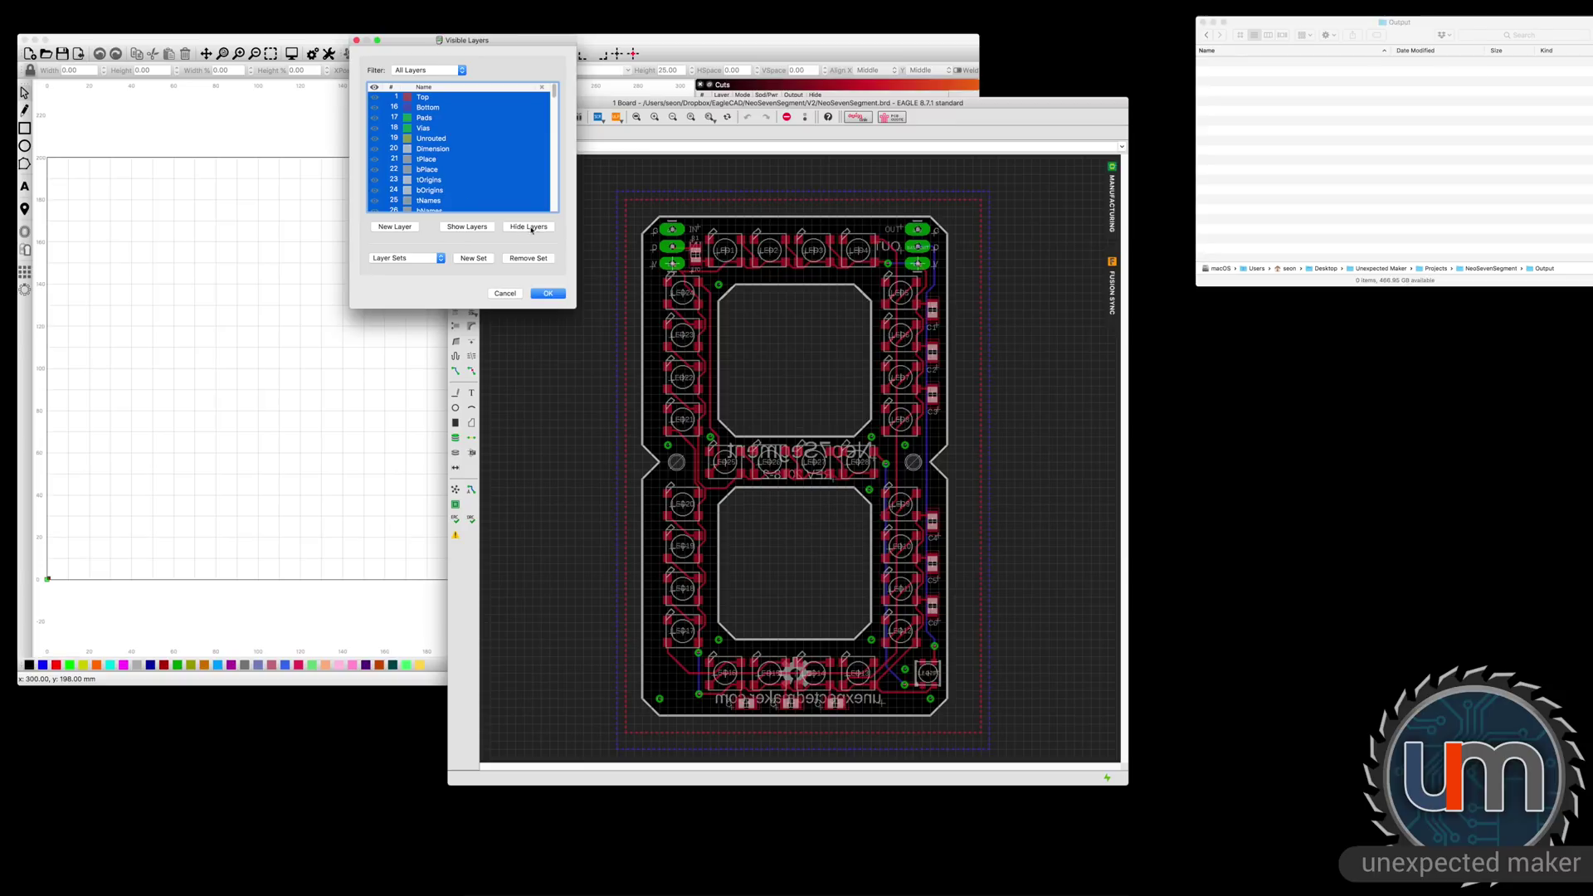
left_click(530, 227)
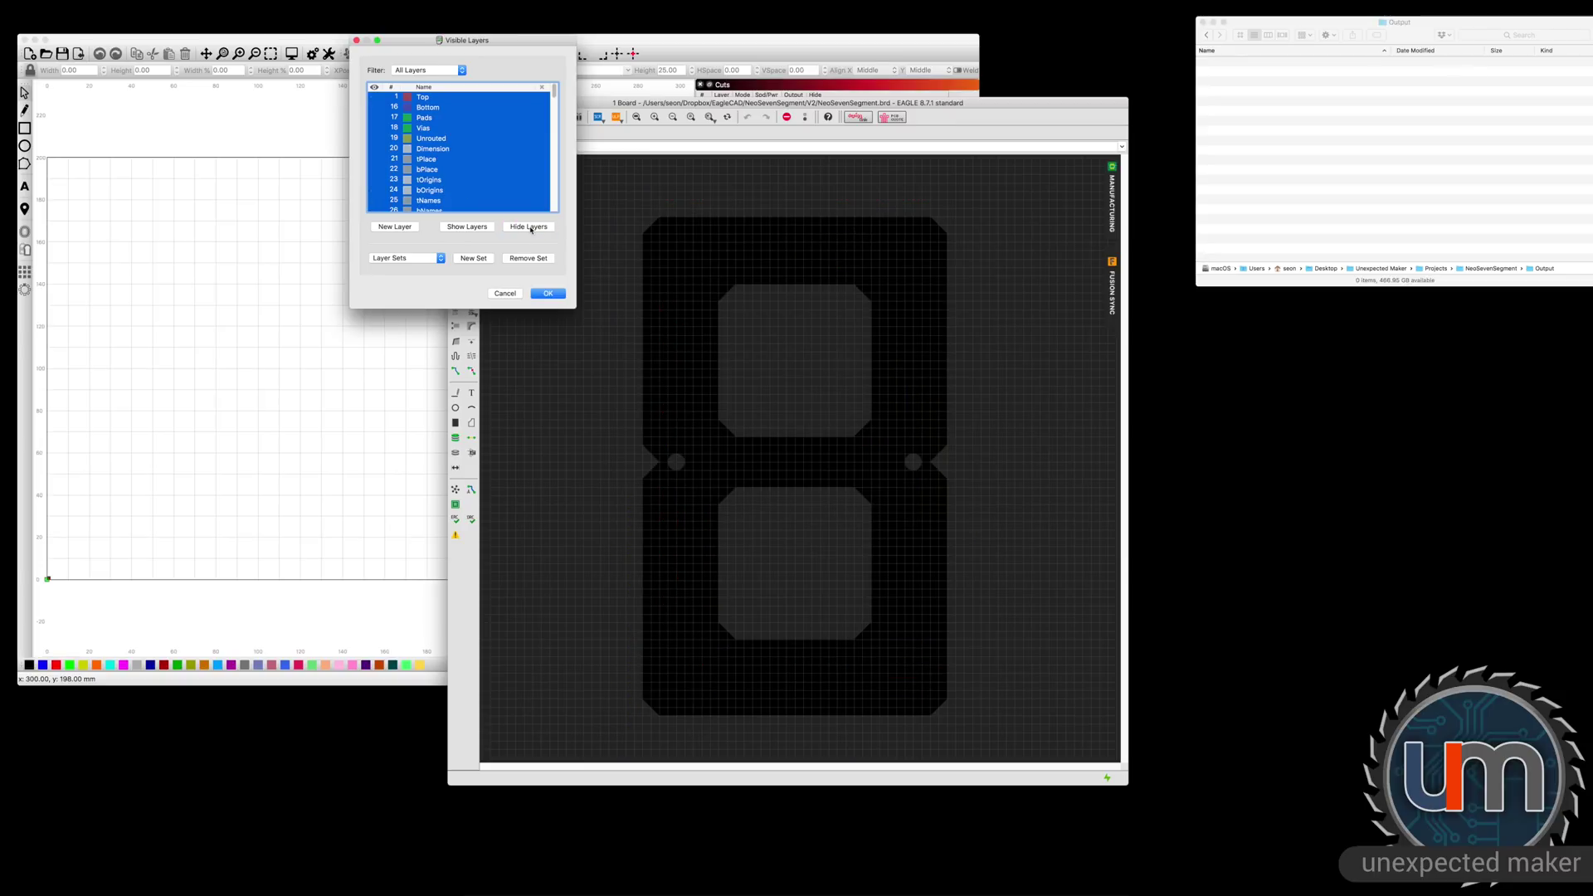
left_click(475, 199)
scroll(472, 187, "down", 3)
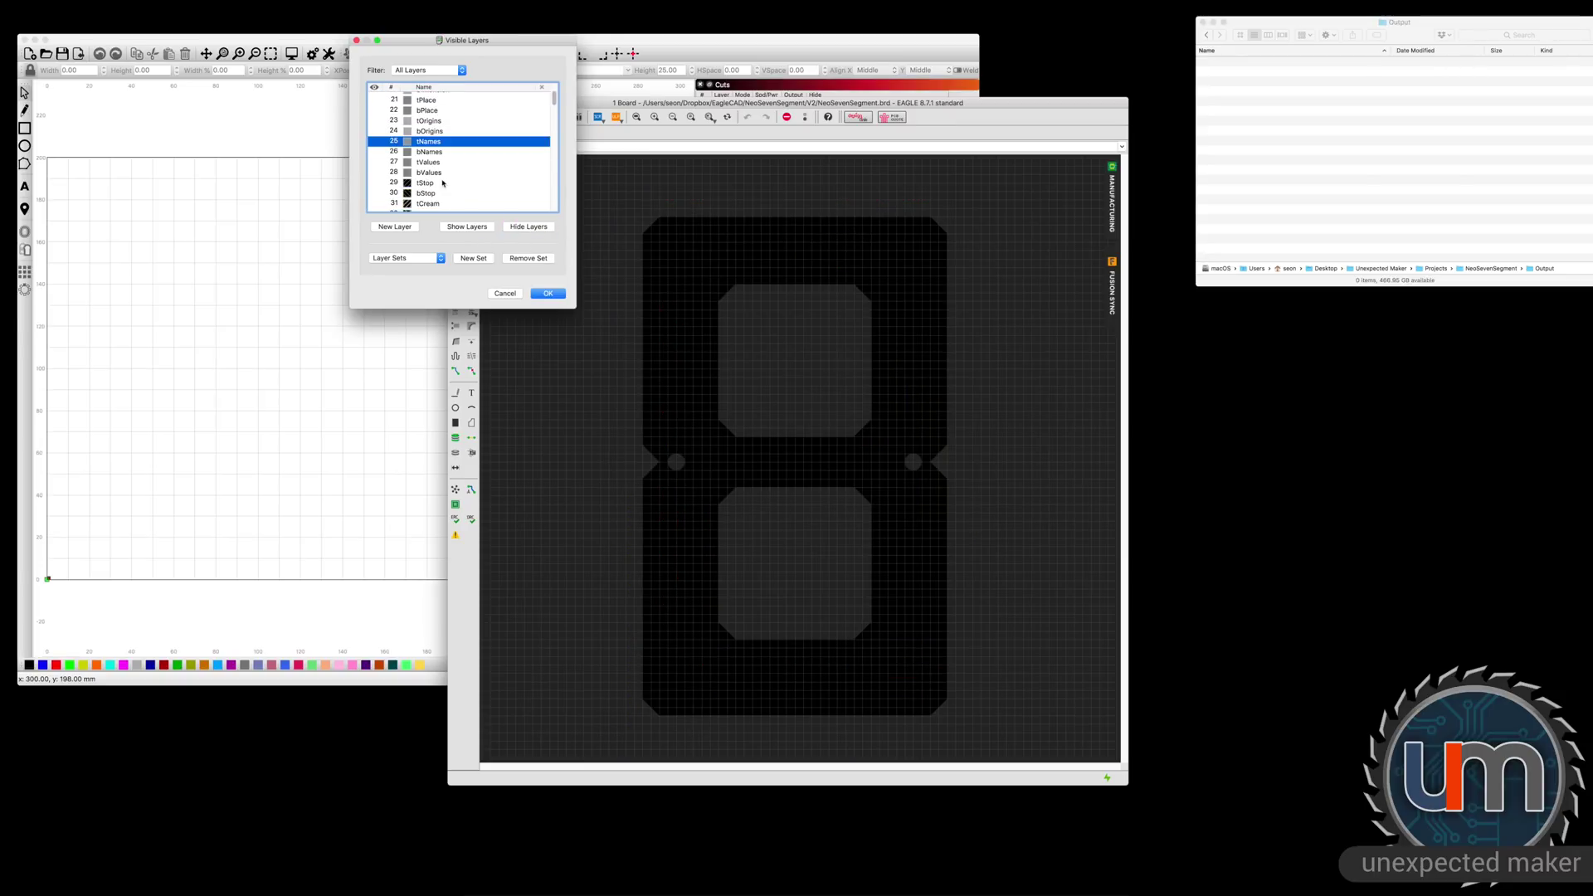
scroll(465, 183, "down", 2)
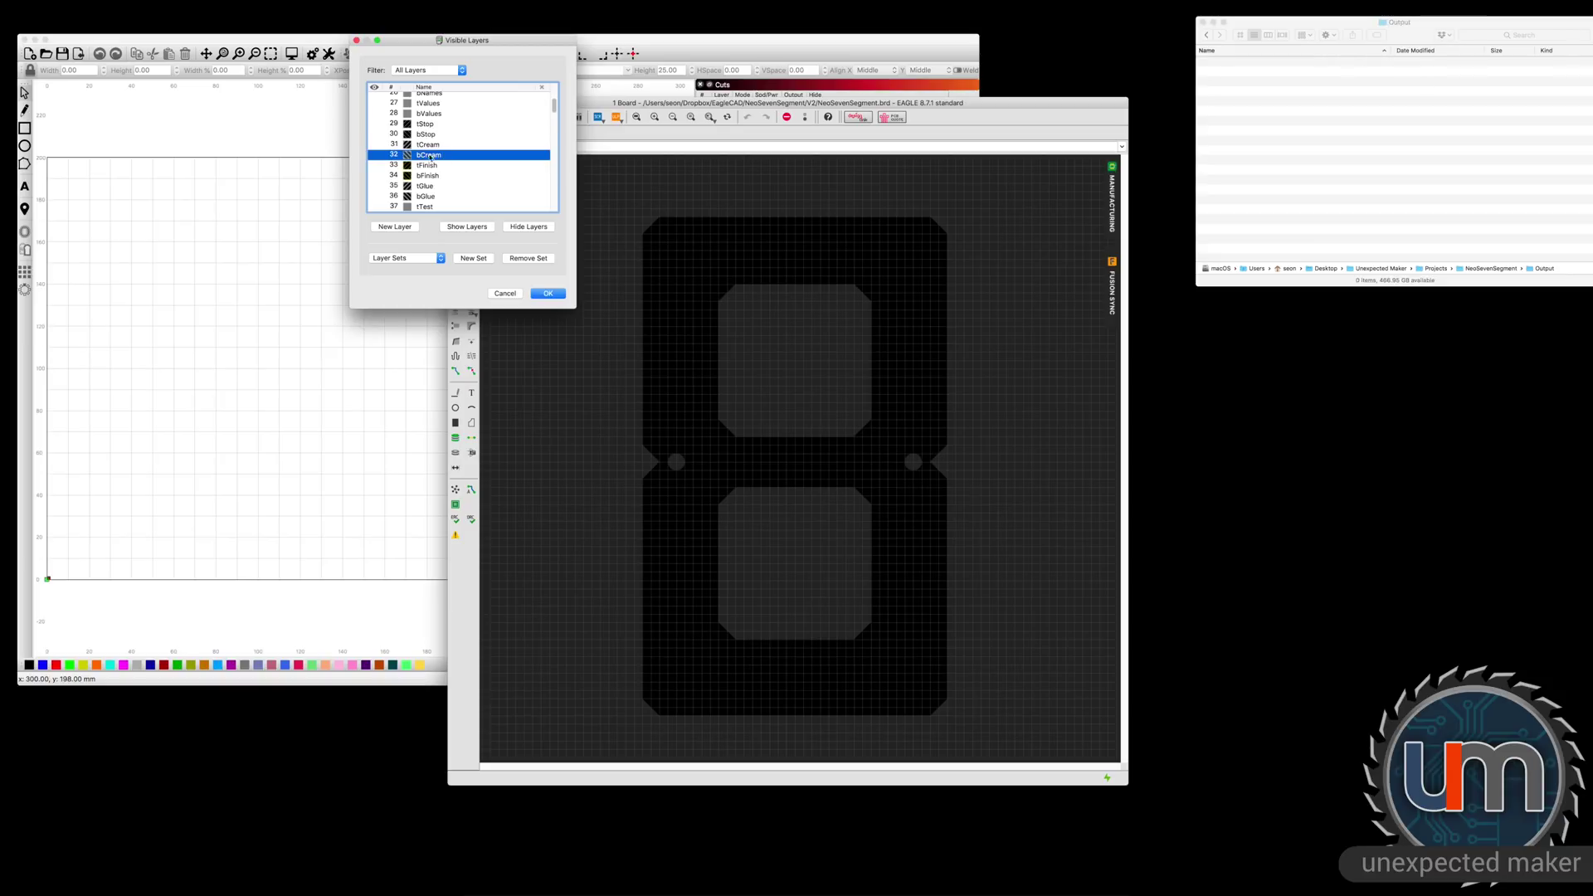
left_click(453, 146)
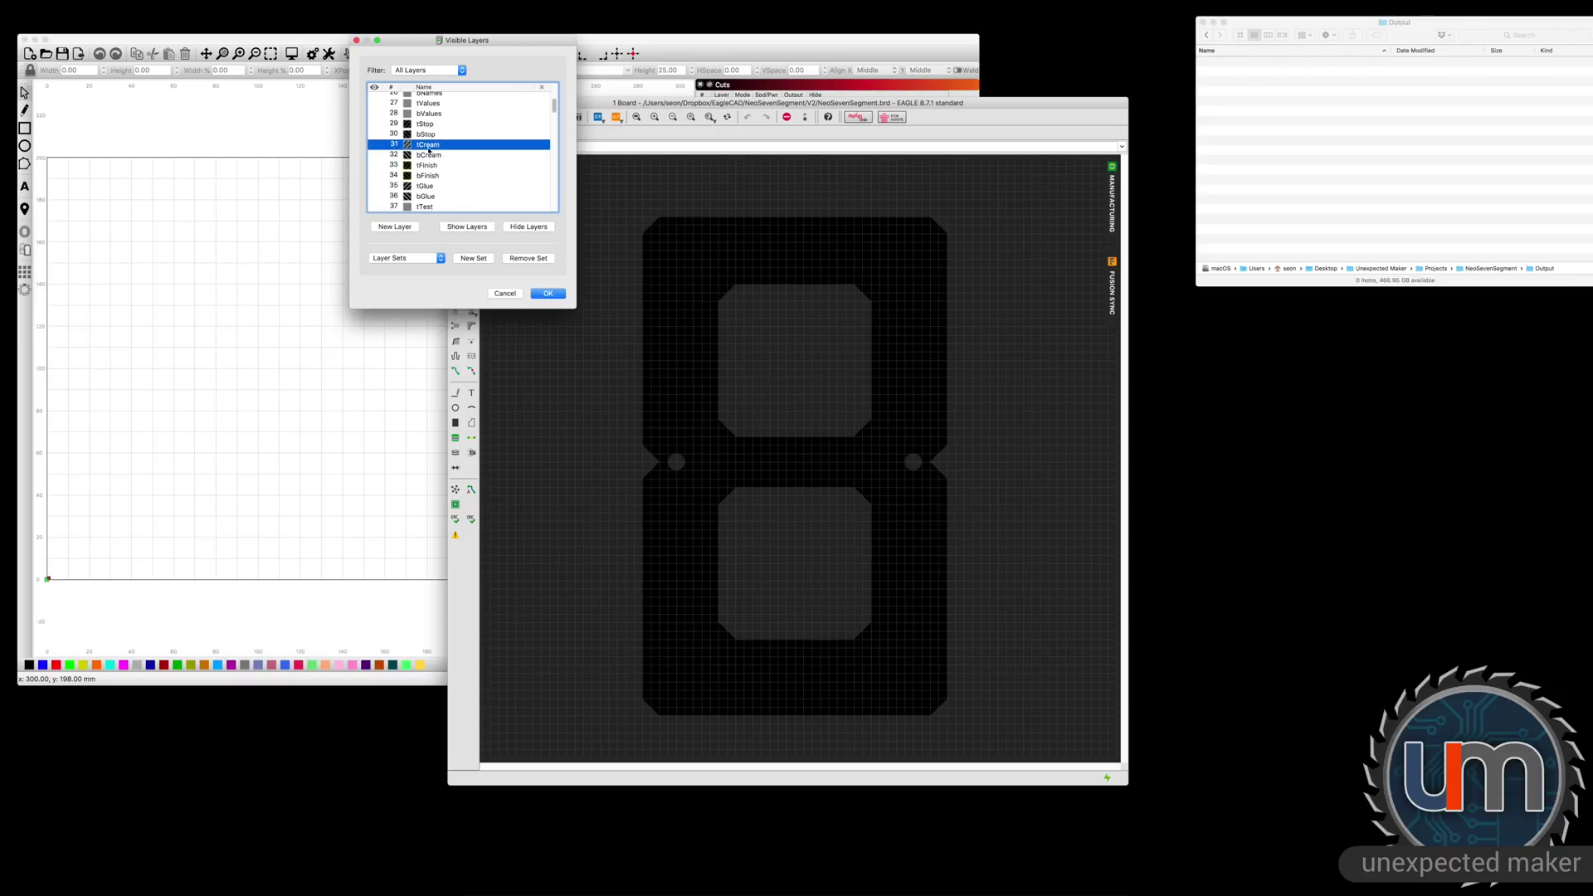
left_click(380, 148)
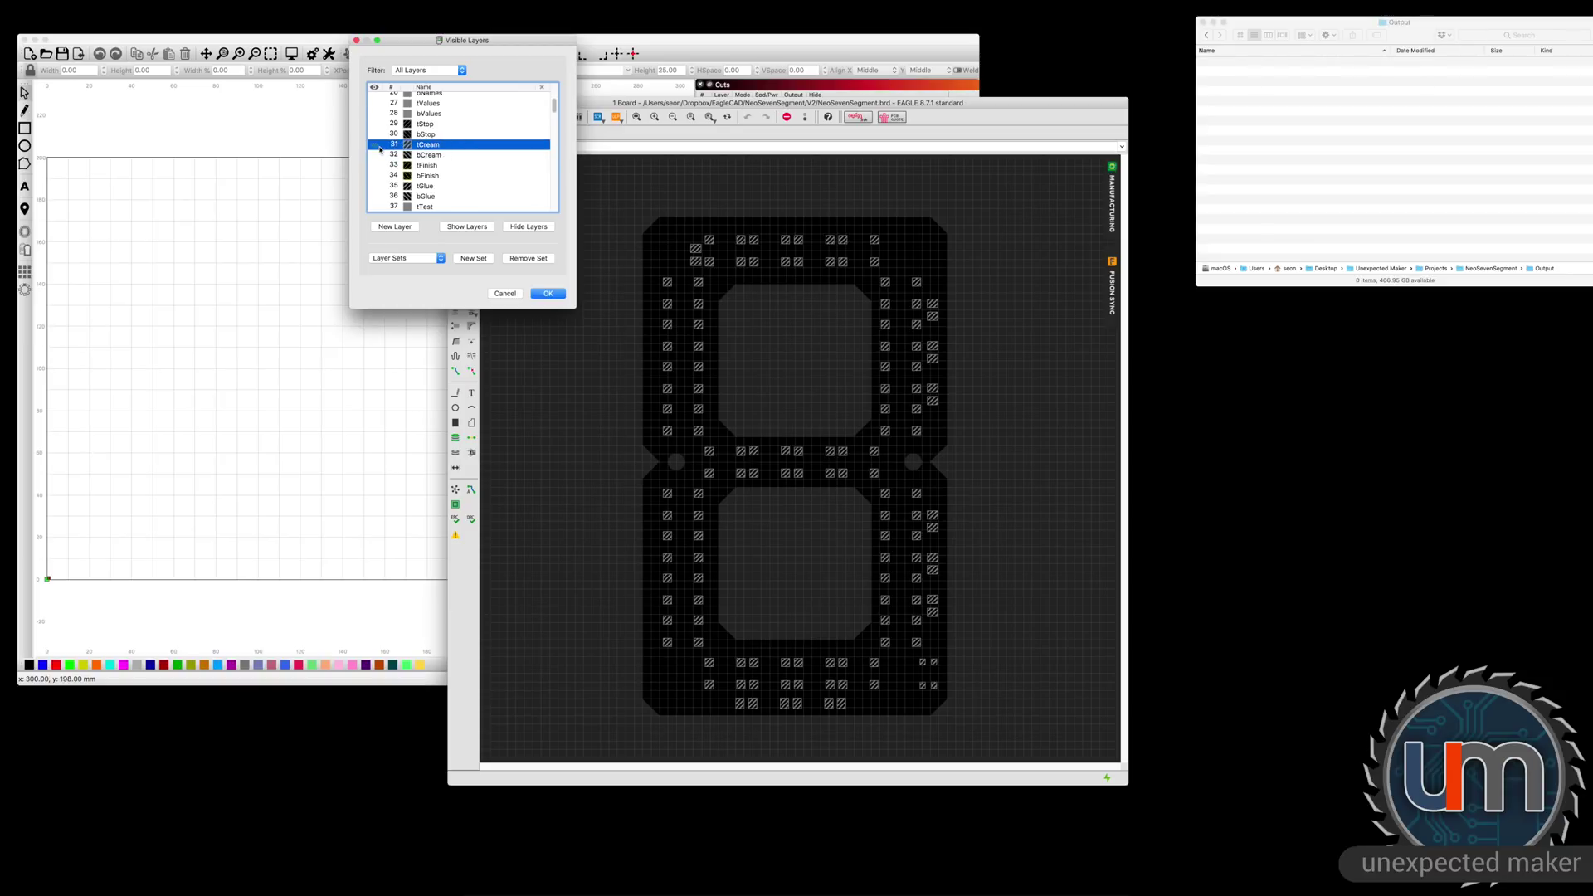
left_click(549, 294)
scroll(778, 399, "up", 2)
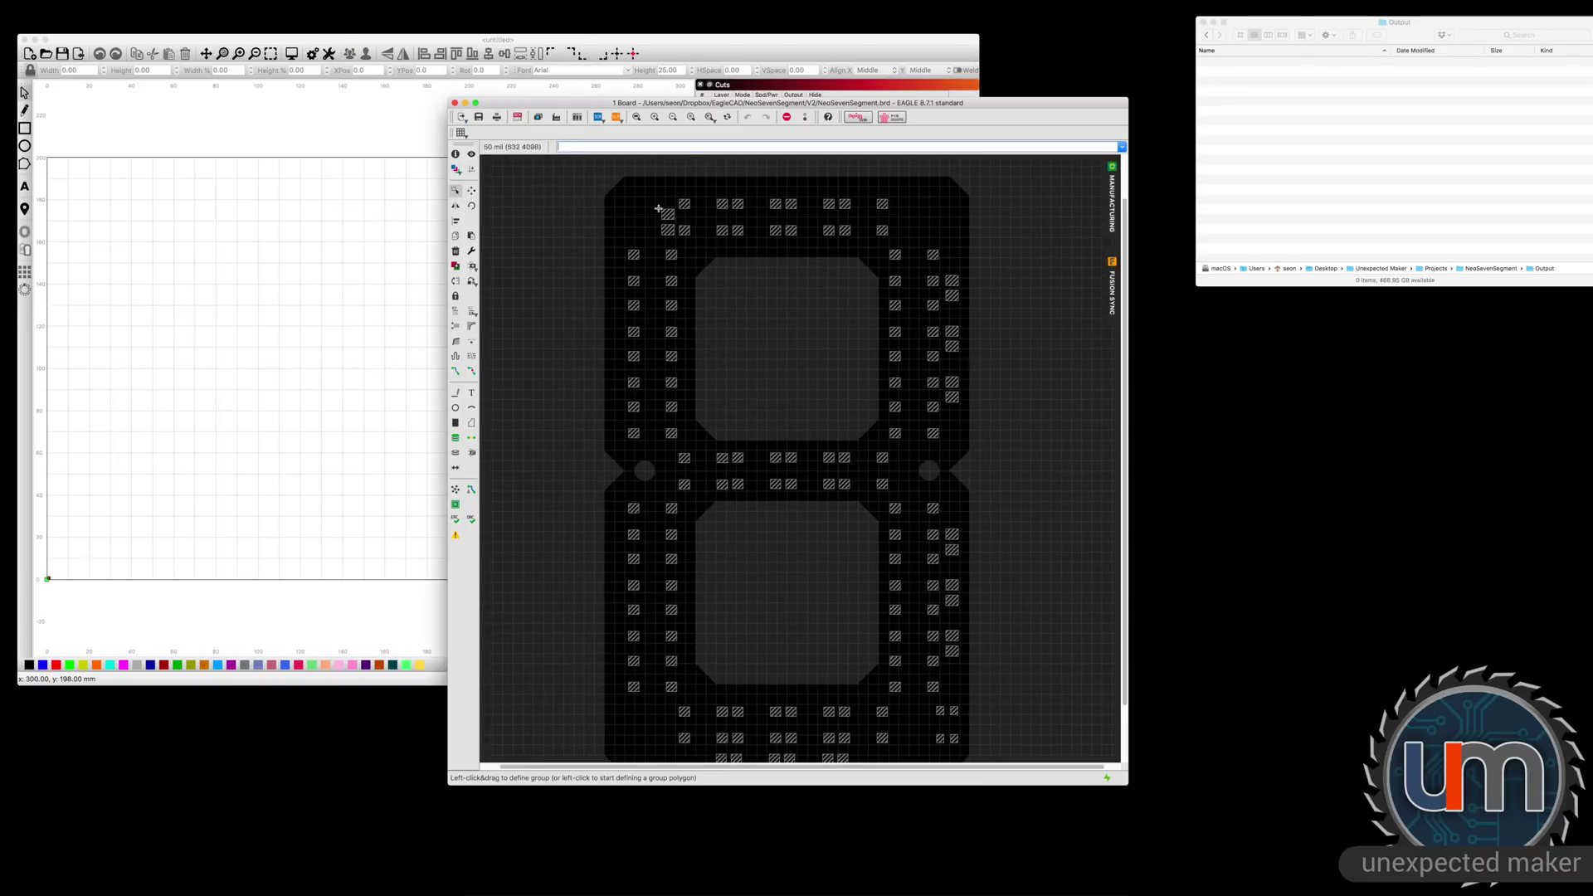
- Temporarily show the Top copper layer to compare, then hide it again
left_click(461, 173)
left_click(376, 98)
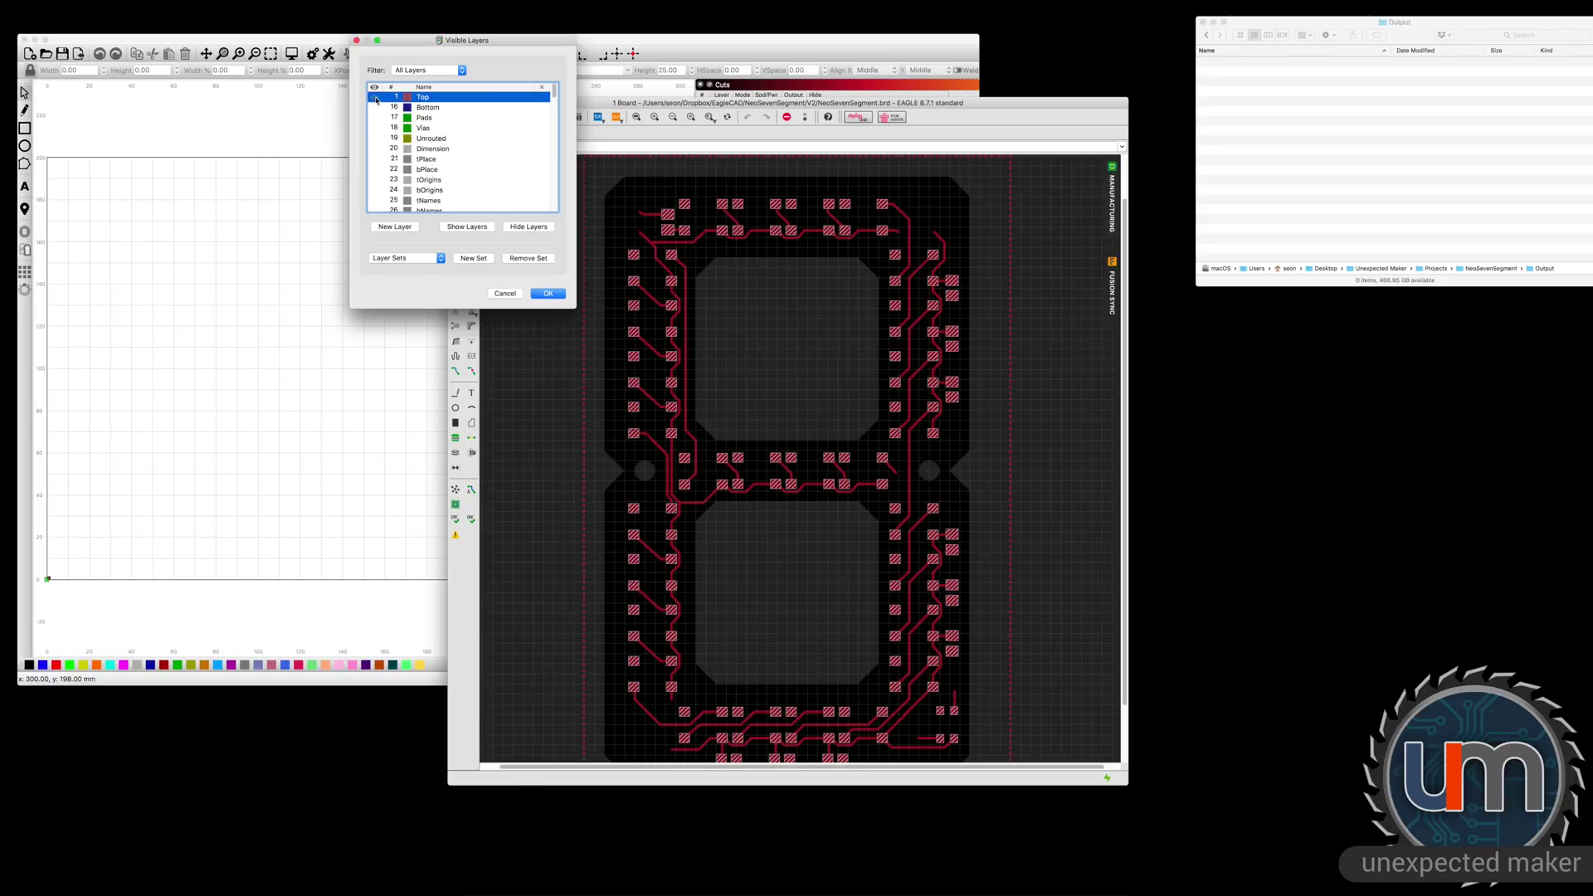
left_click(548, 294)
scroll(675, 381, "up", 4)
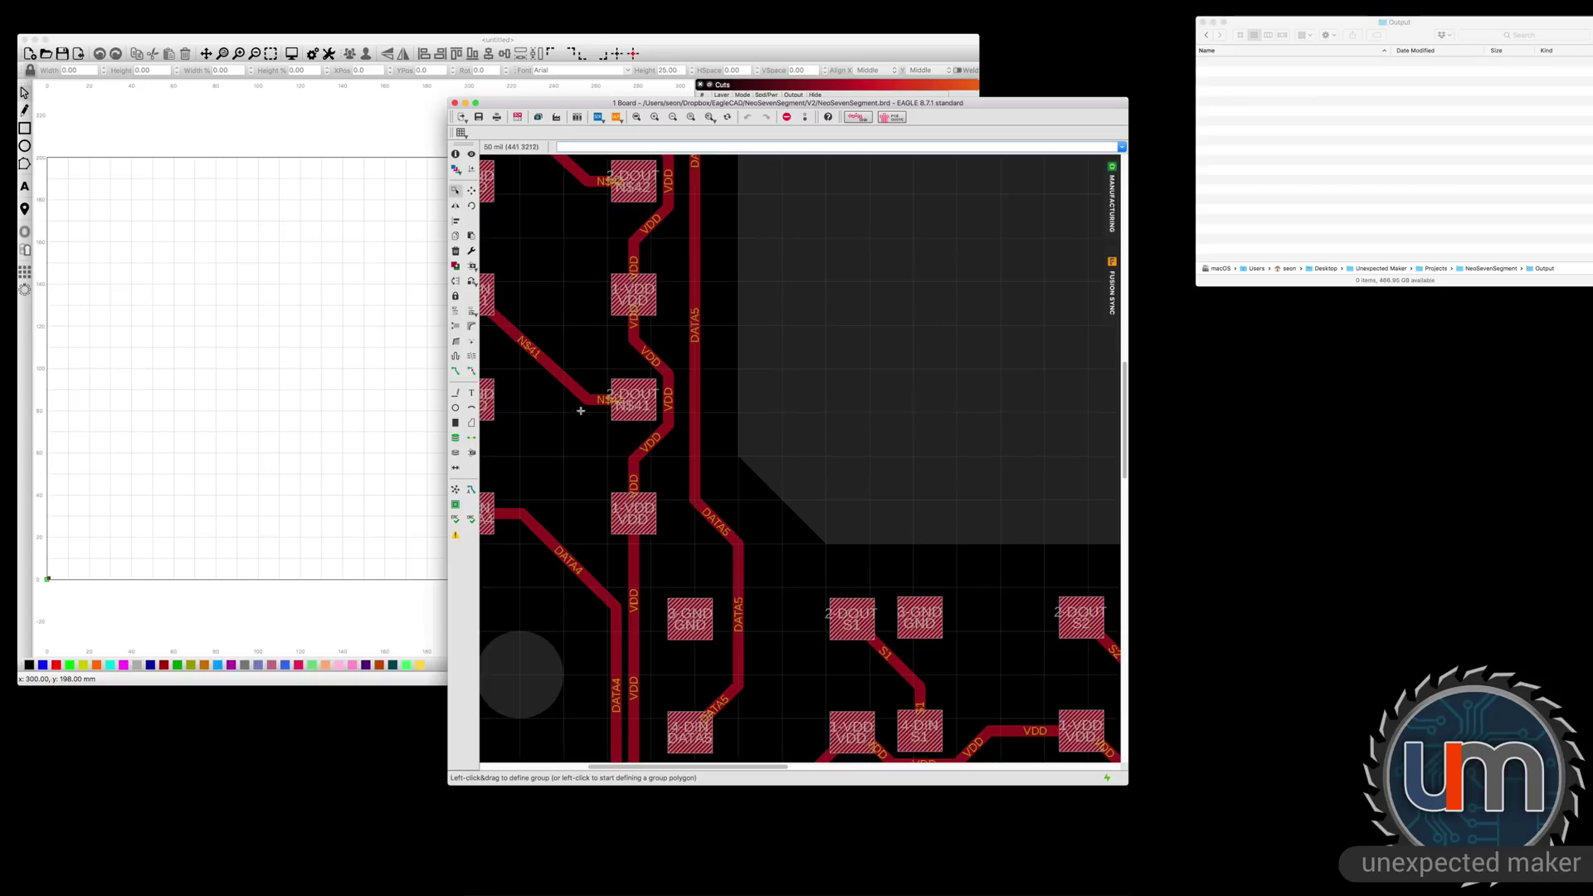
scroll(689, 406, "down", 4)
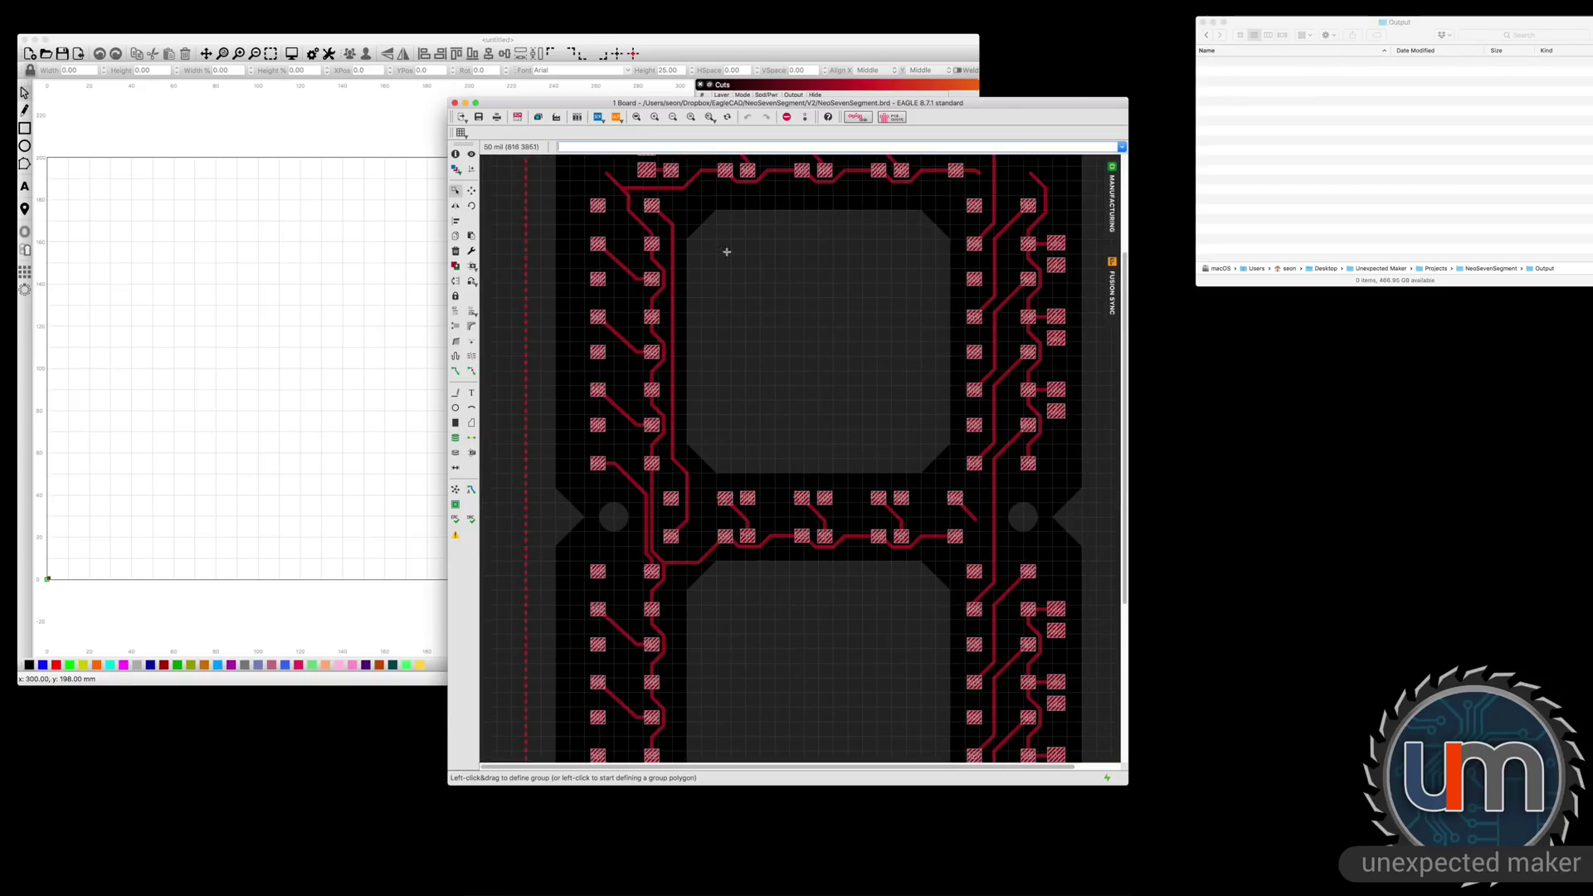
scroll(653, 243, "down", 4)
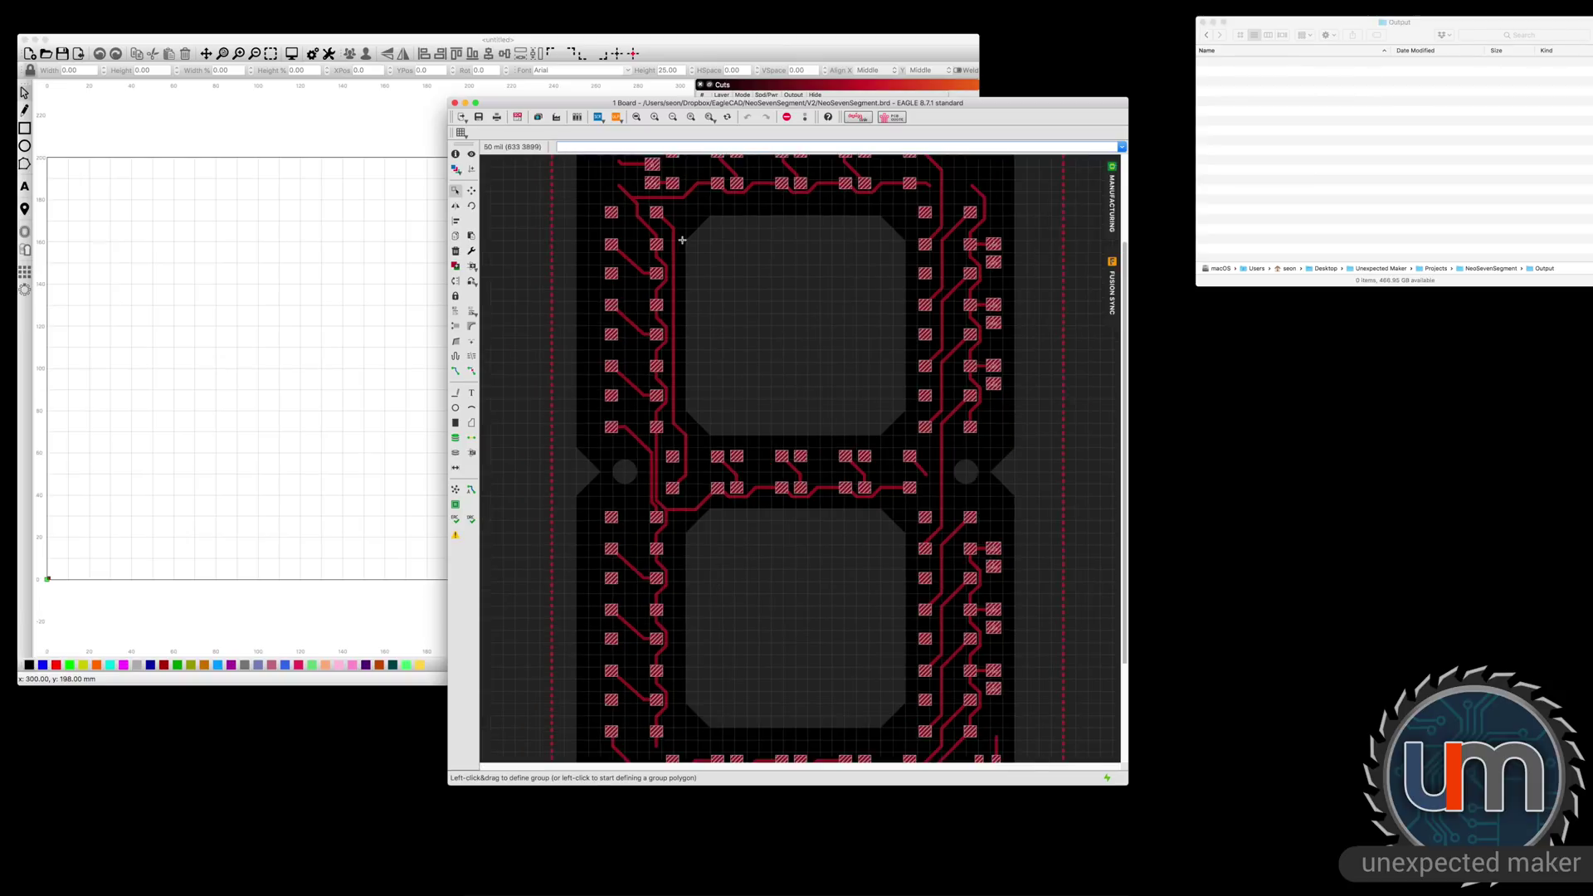
left_click(456, 169)
left_click(375, 98)
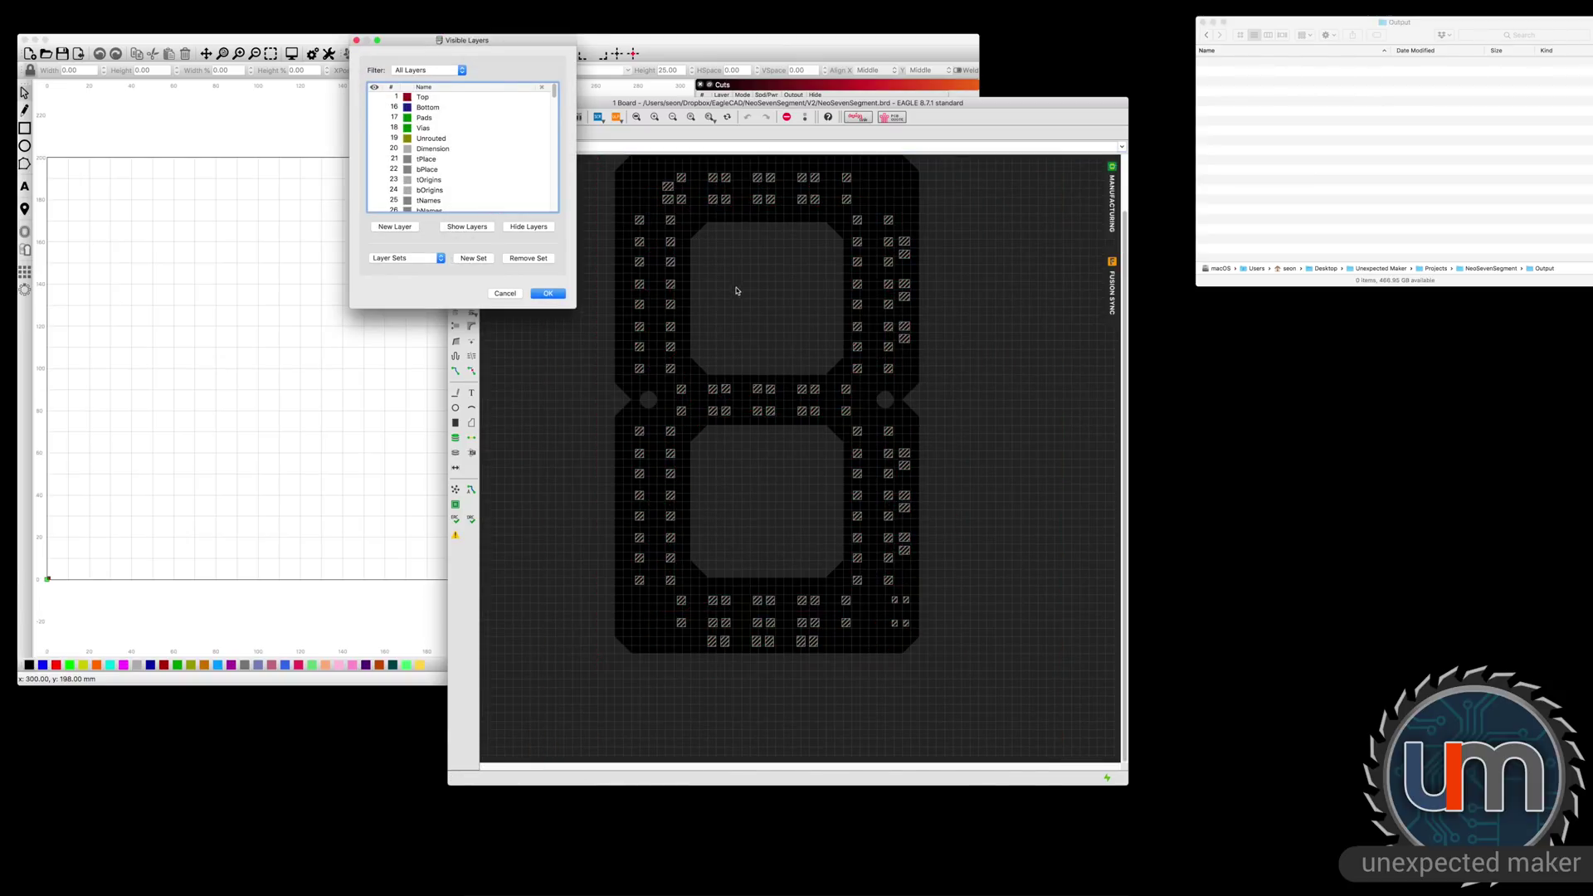
left_click(546, 293)
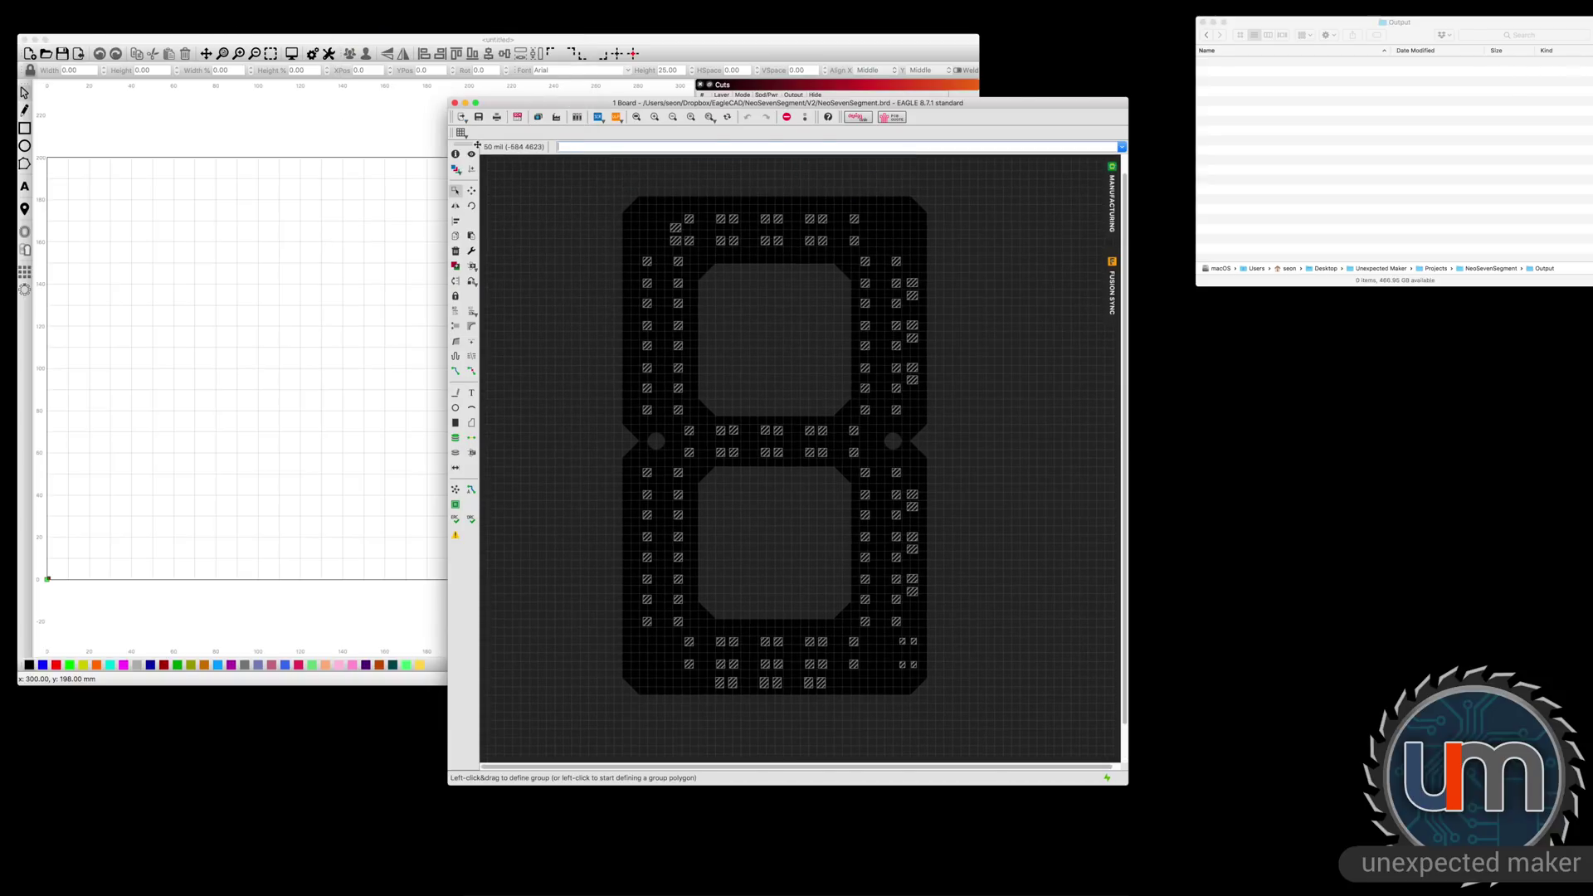
- Export the board as NeoSevenSegment.dxf into the Output folder with Fill areas checked
left_click(37, 0)
mouse_move(73, 179)
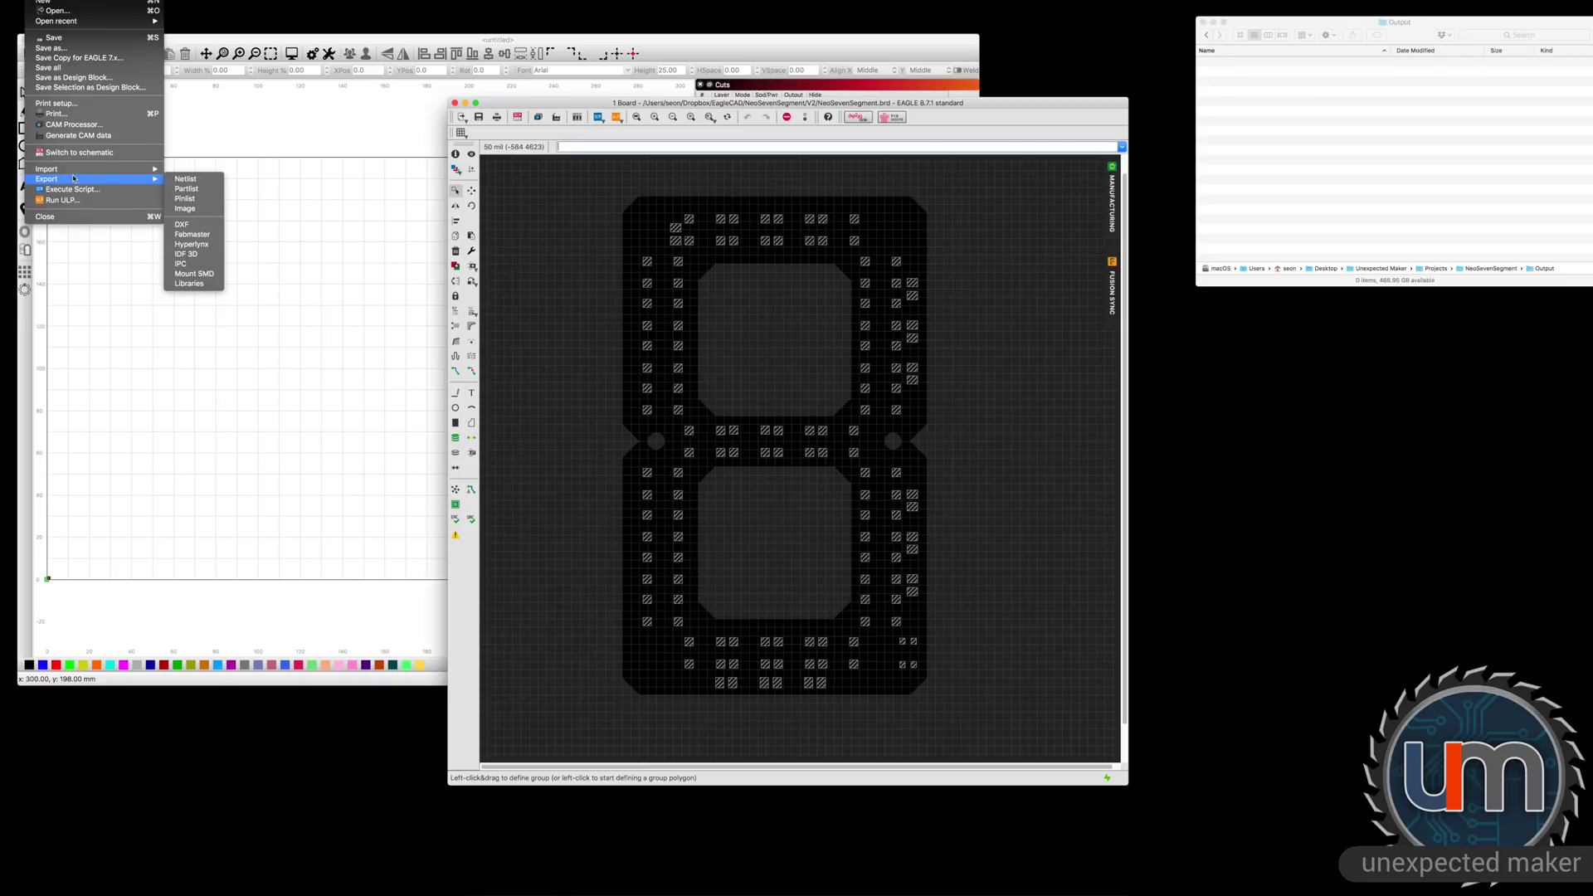
left_click(195, 225)
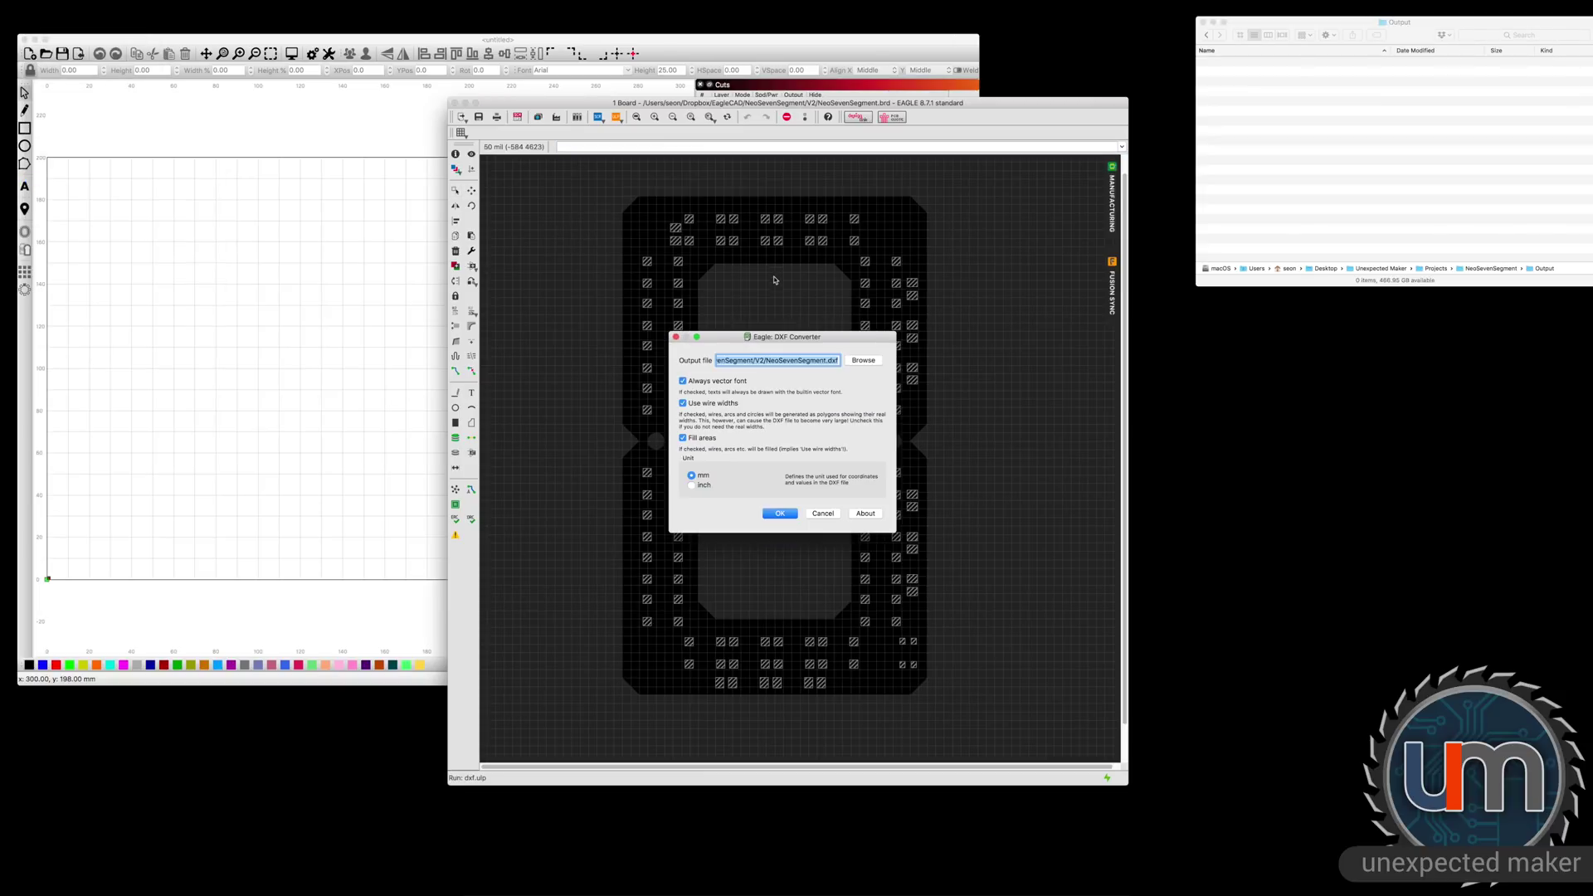
left_click(848, 363)
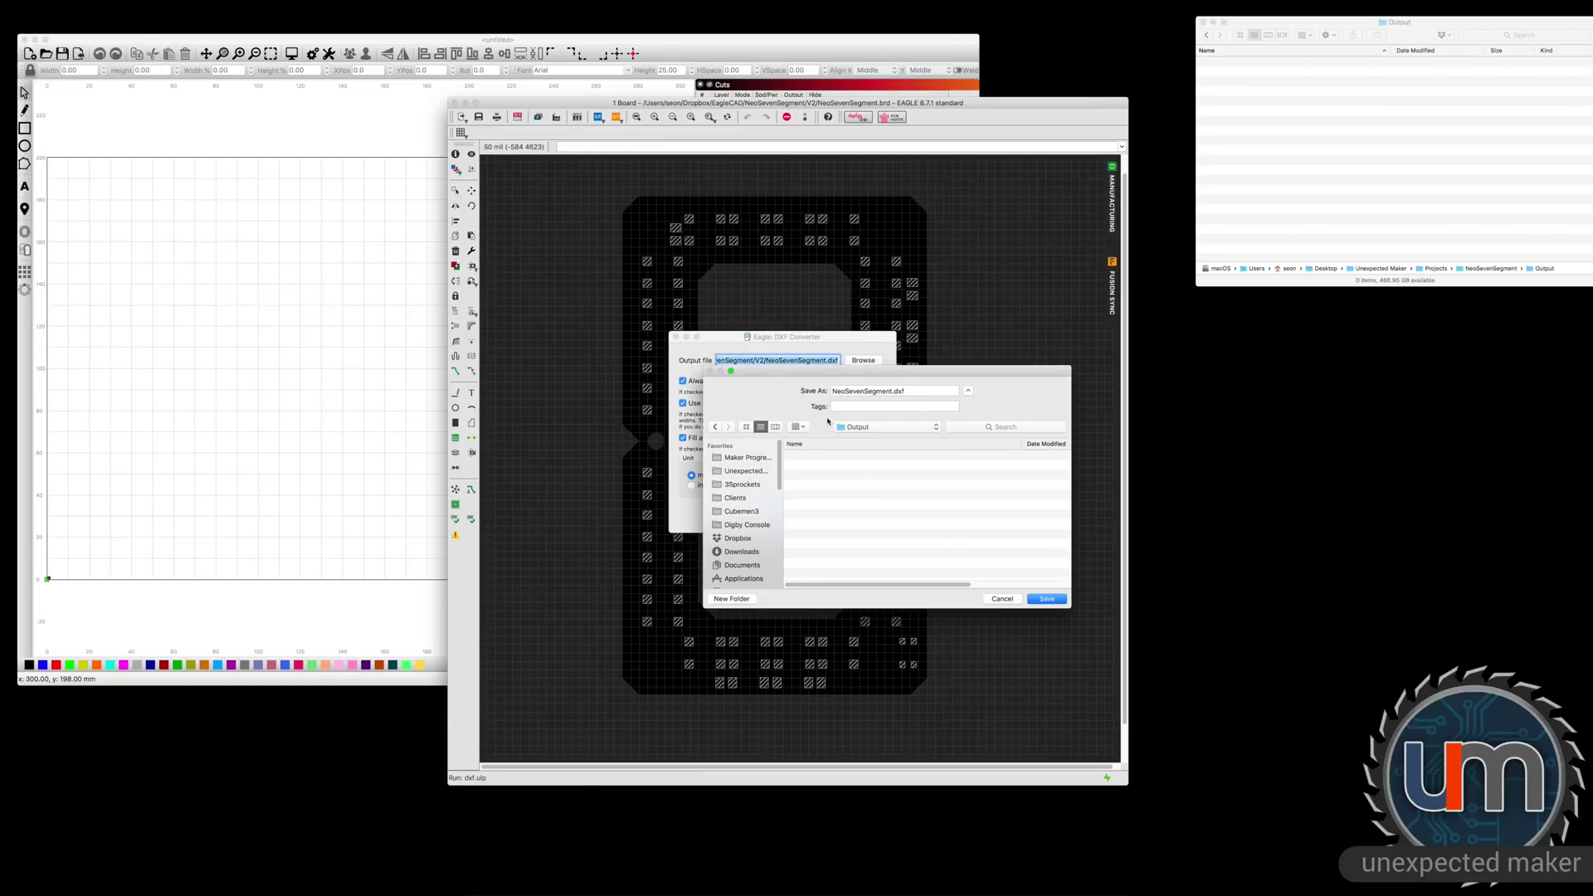
left_click(1046, 599)
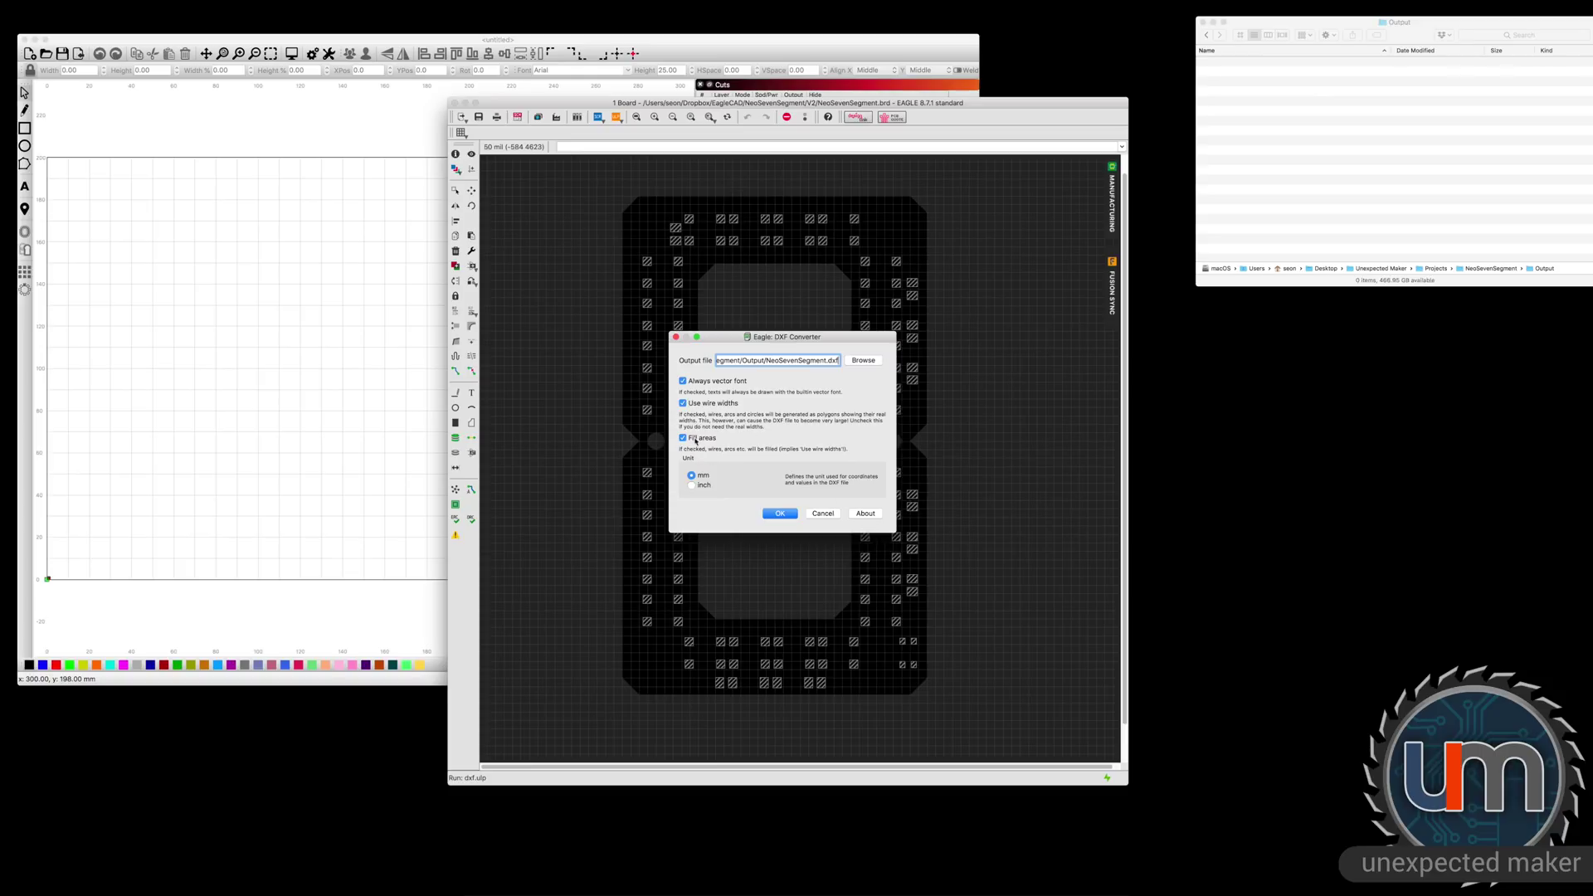
left_click(791, 515)
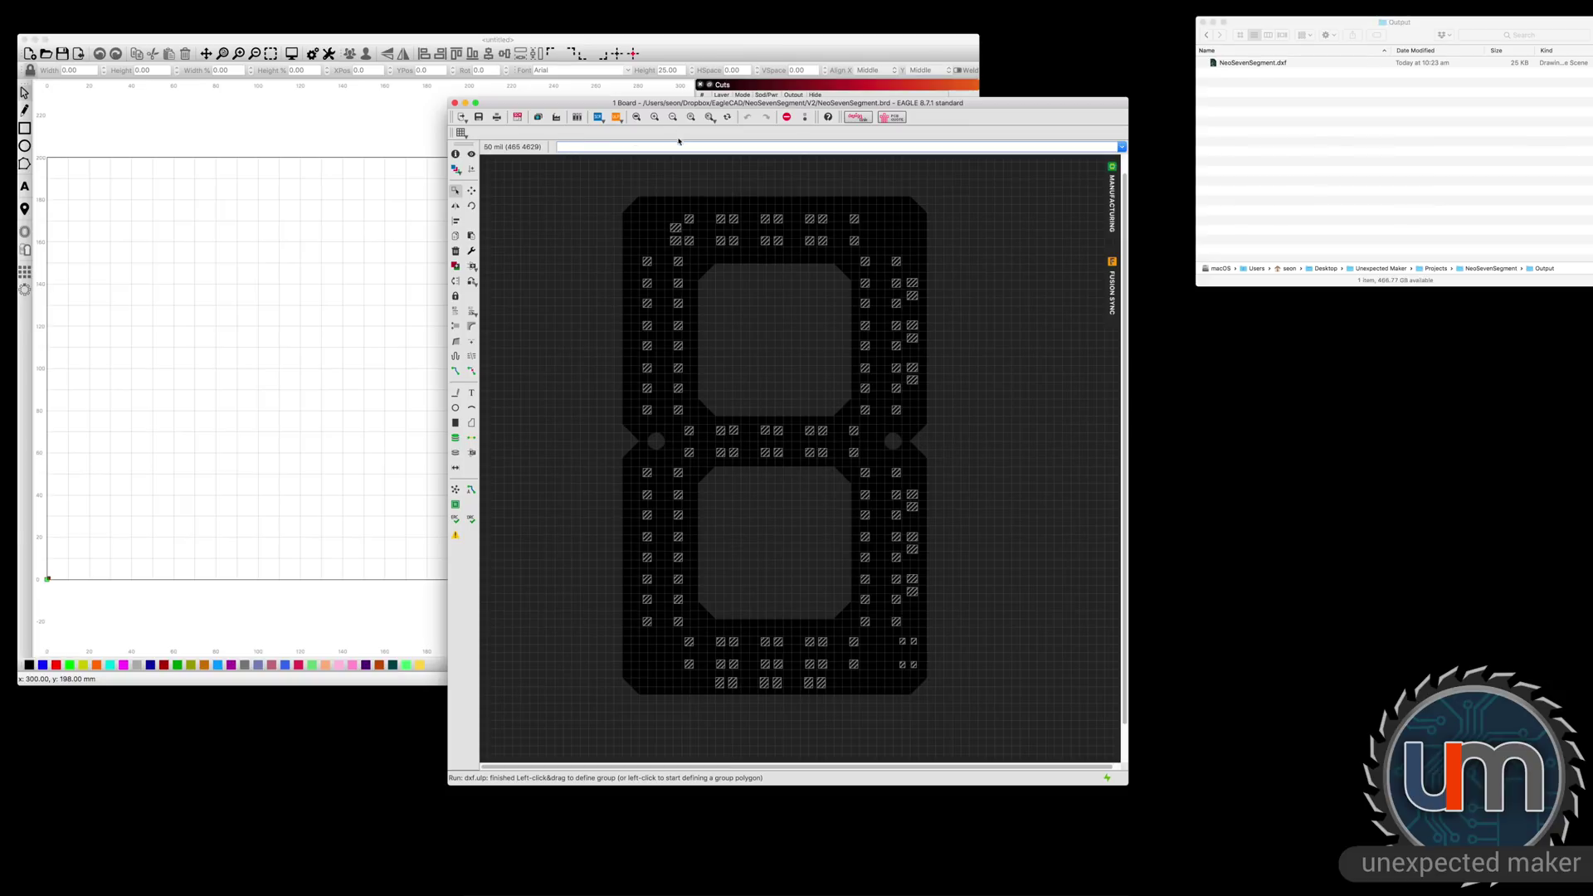
- Print the board's pads to NeoSevenSegment.pdf in the Output folder, accepting larger printer borders
left_click(38, 0)
mouse_move(58, 181)
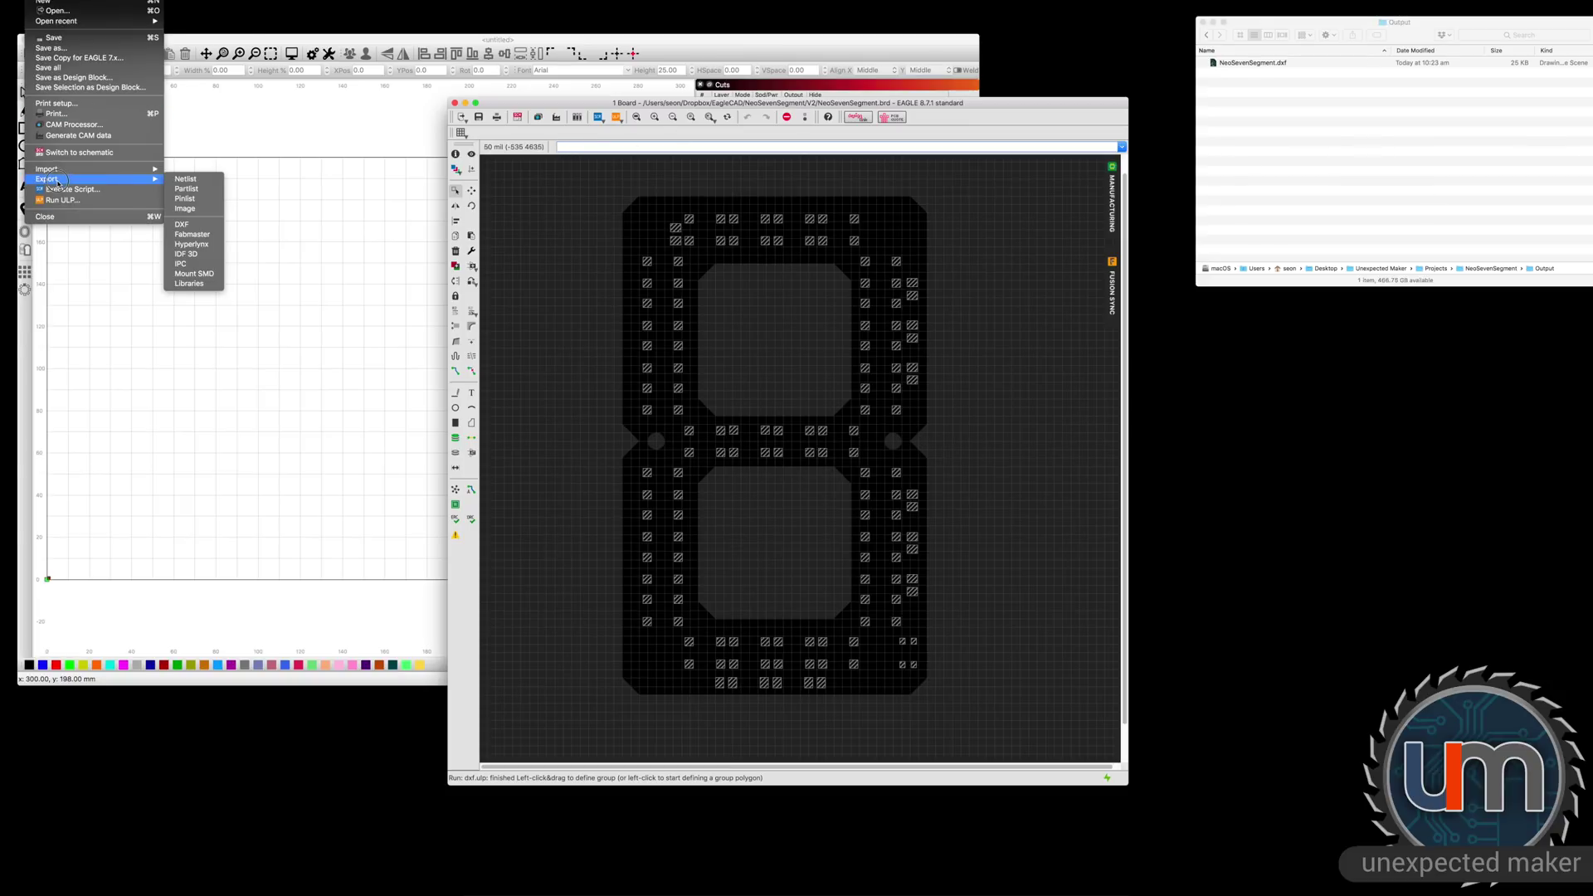
left_click(68, 114)
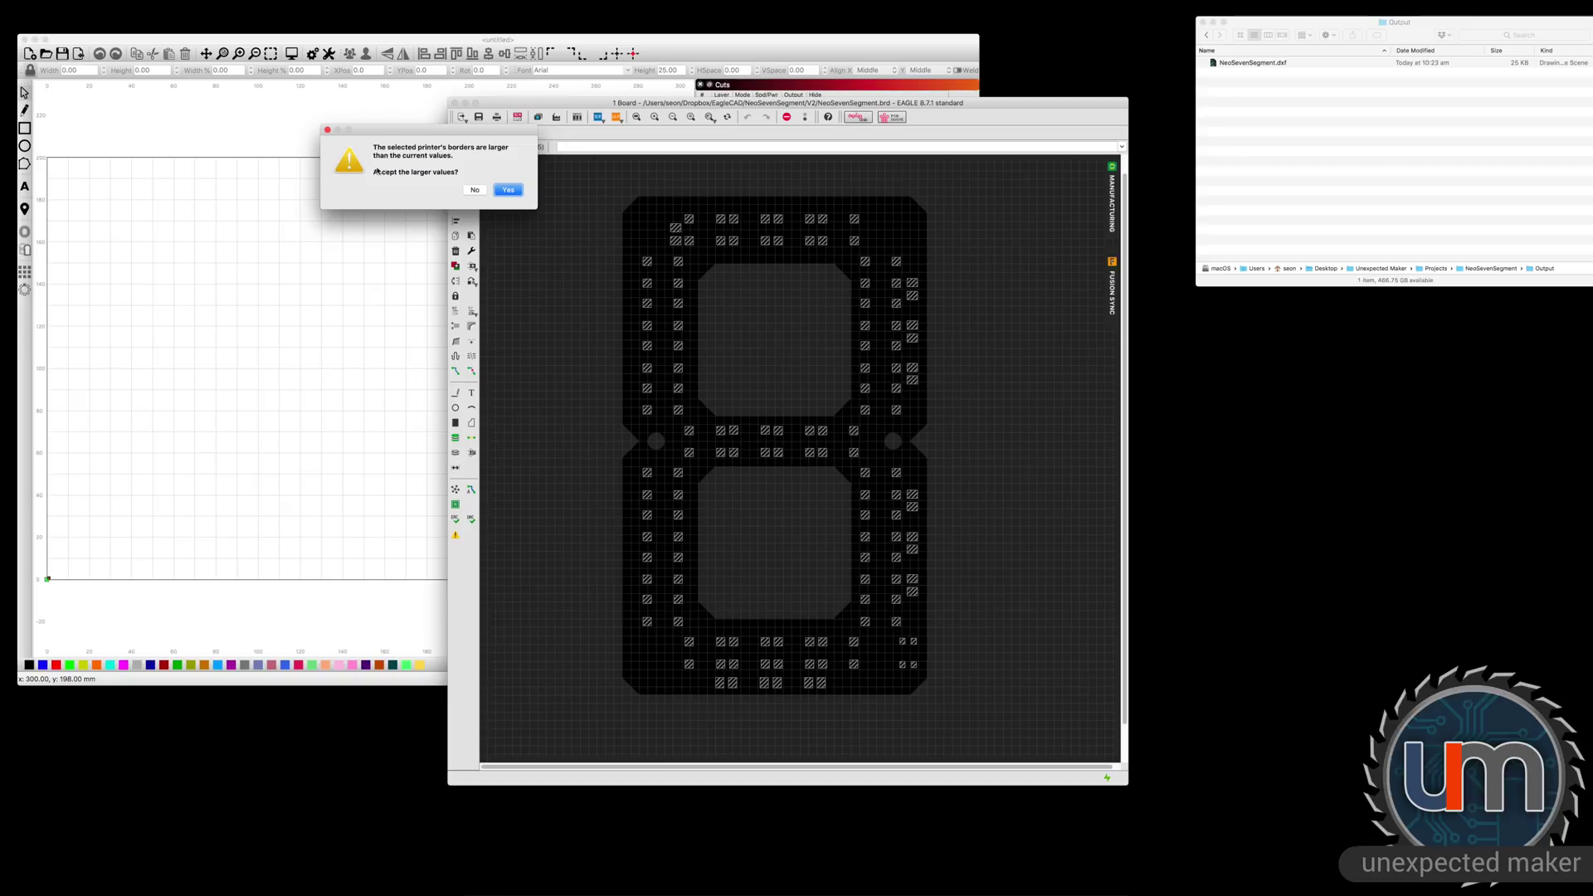
left_click(511, 191)
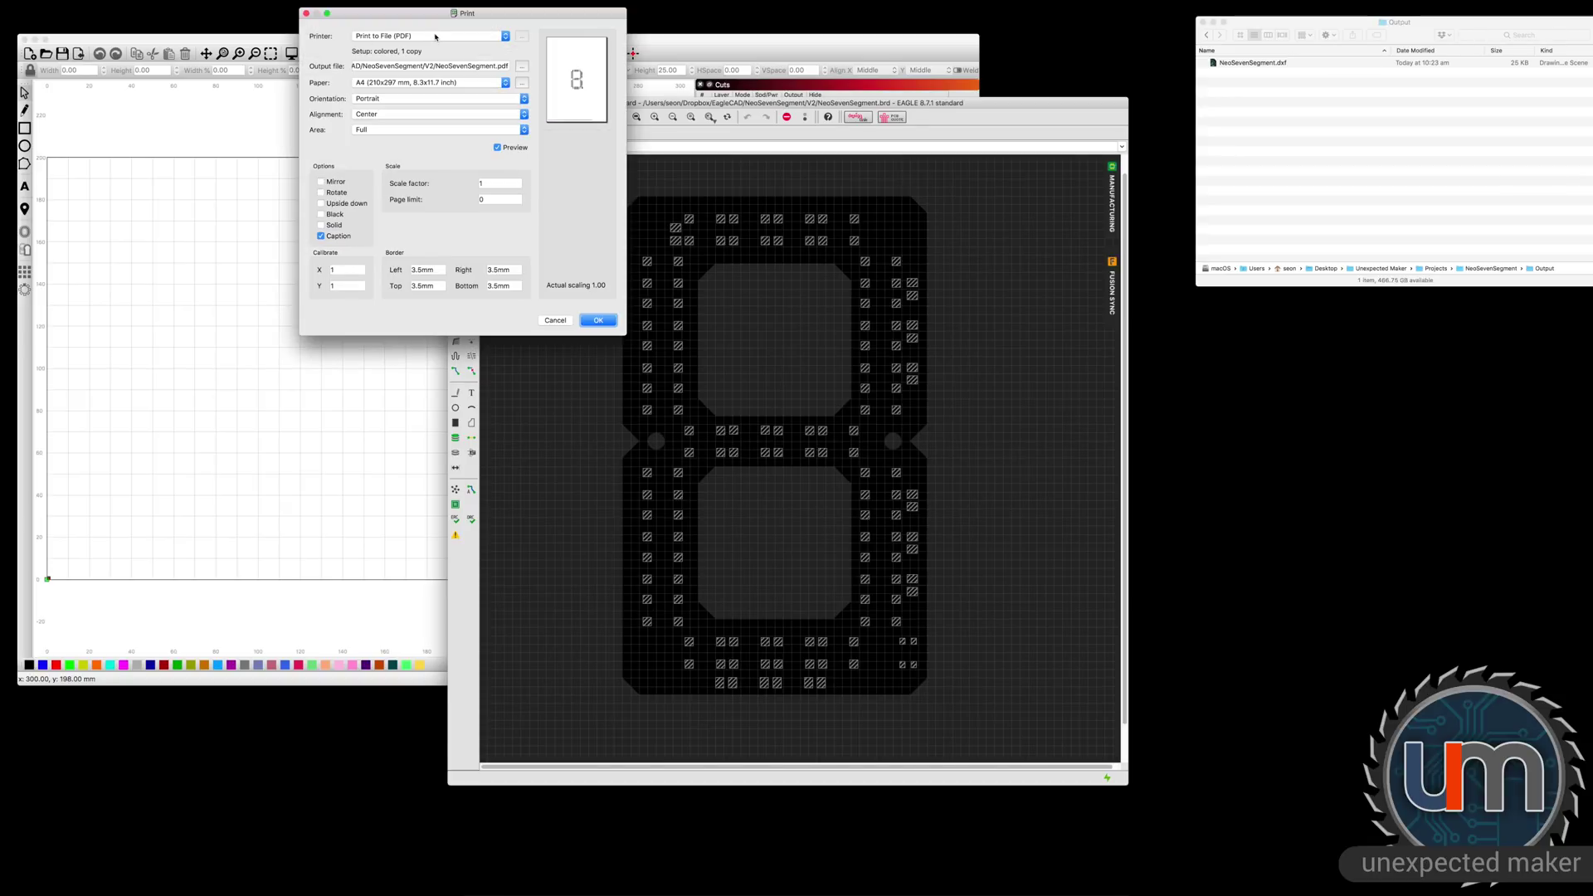
left_click(522, 66)
left_click(678, 276)
left_click(604, 321)
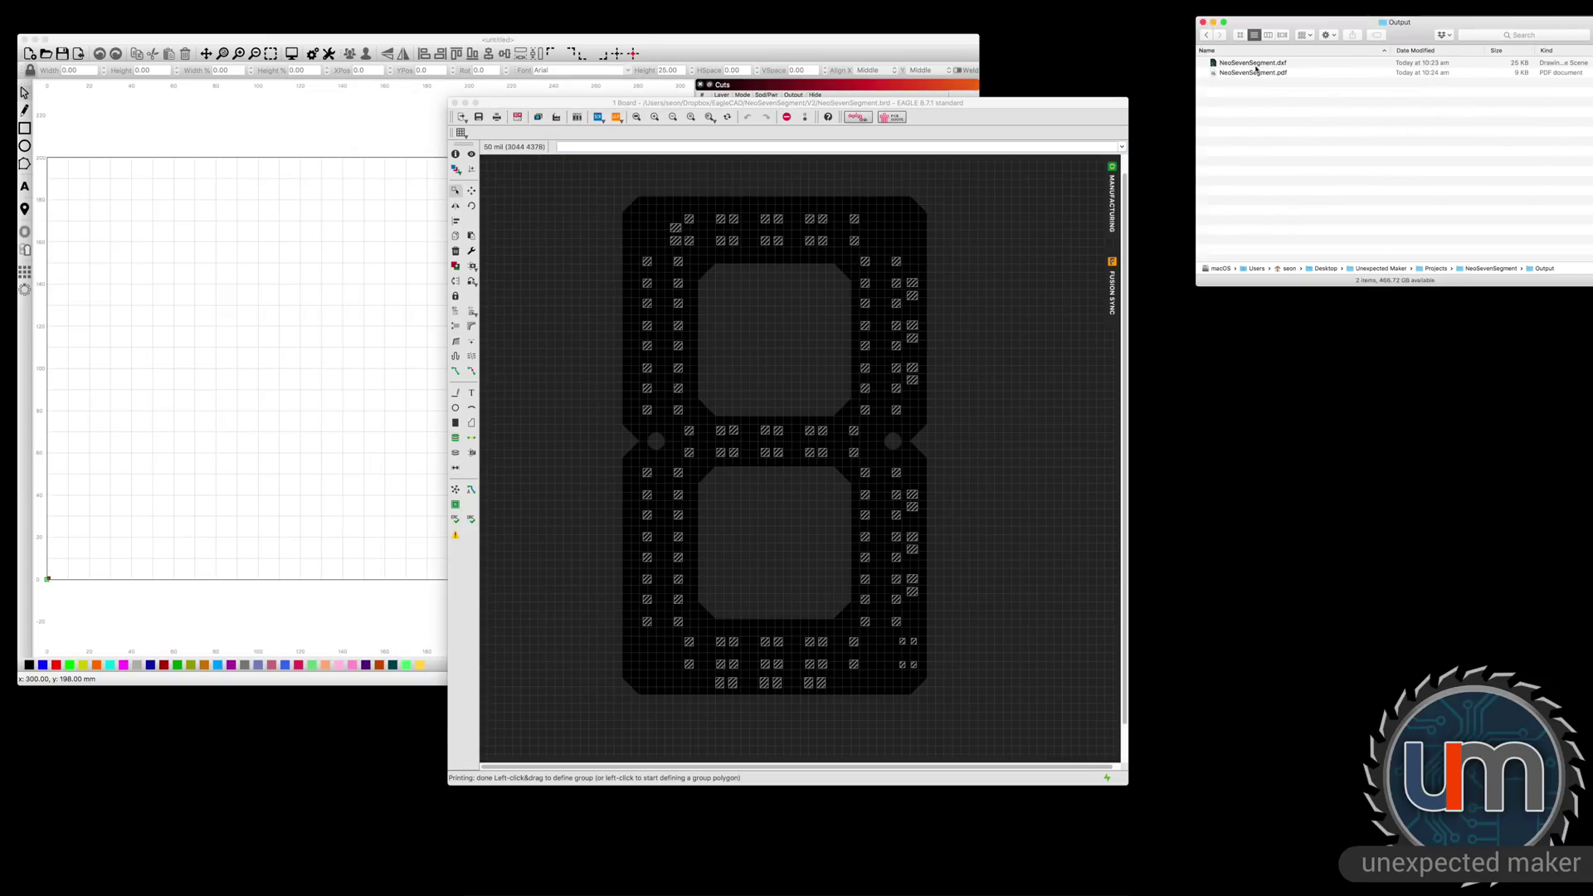
- Quick Look NeoSevenSegment.pdf in Finder to check the exported pads, then close the preview
left_click(1261, 73)
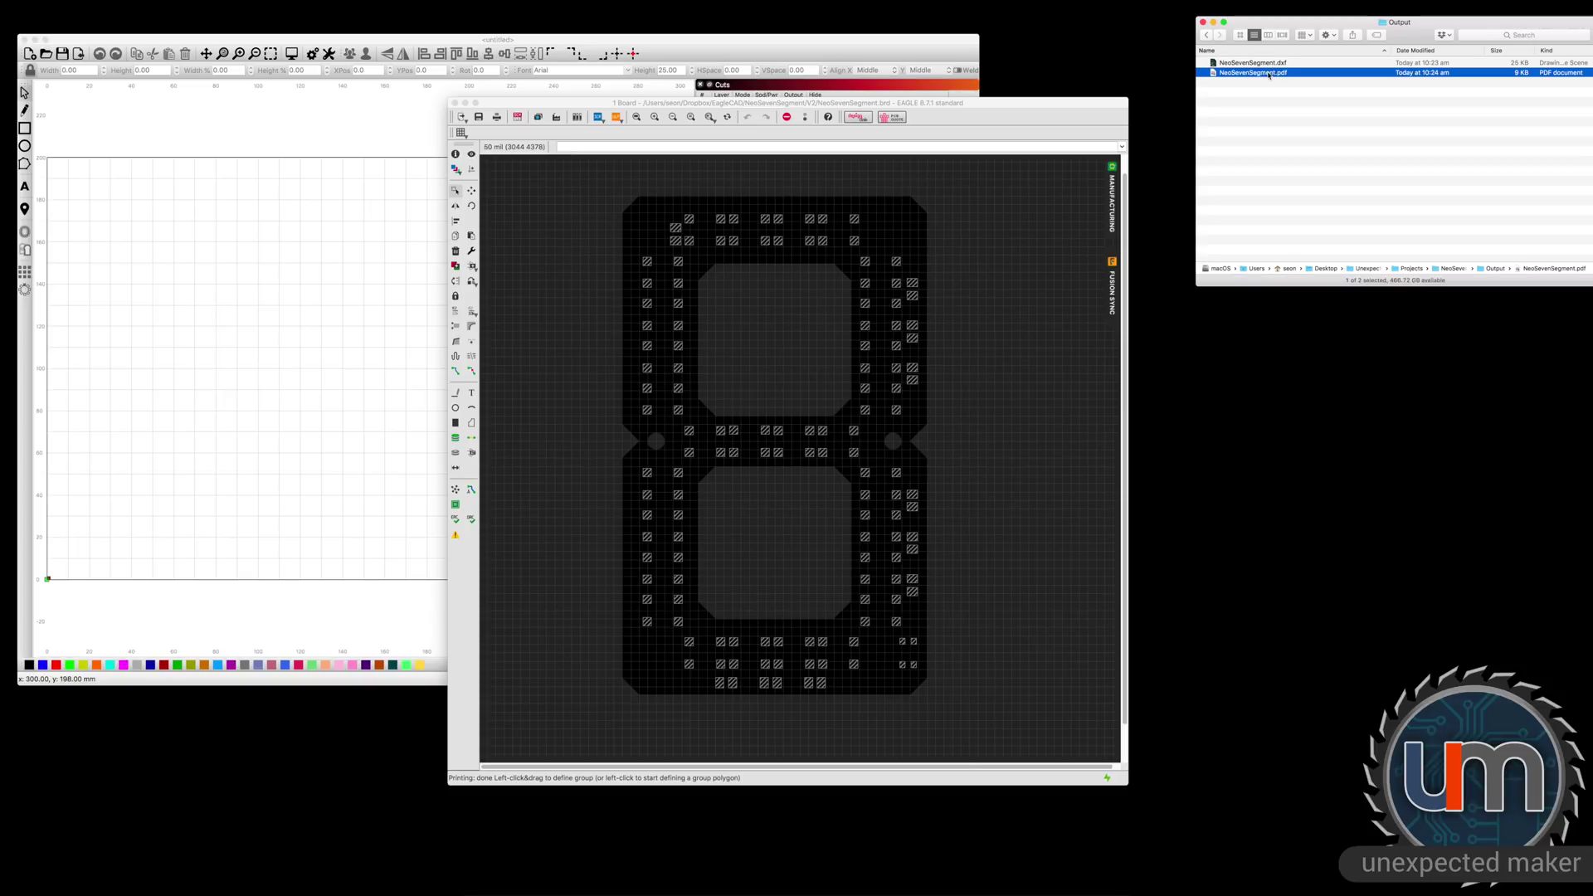
key("space")
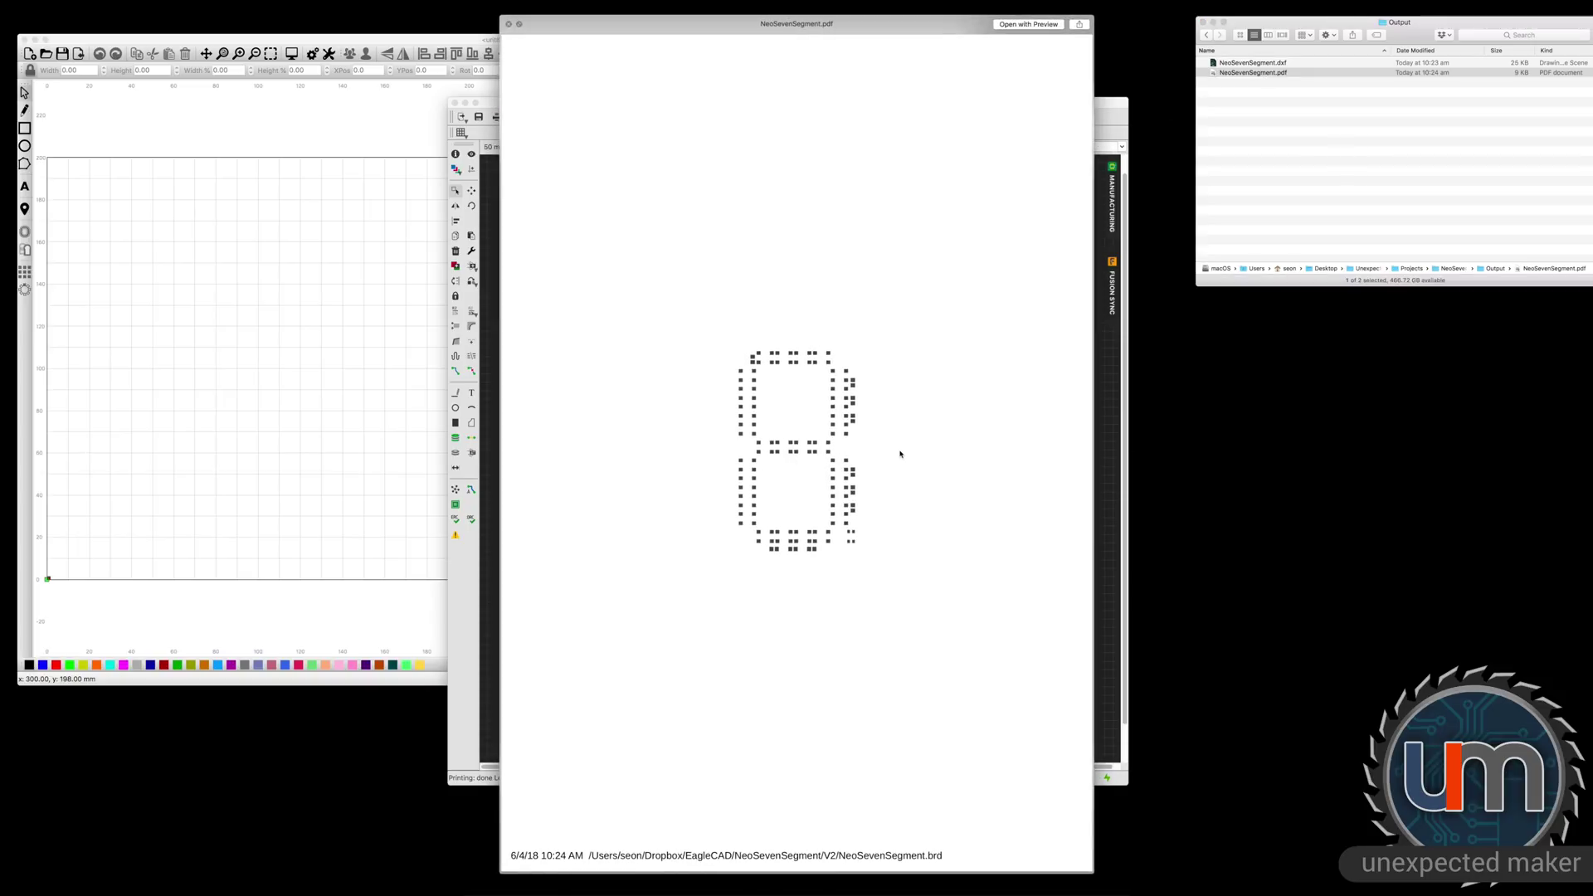
key("space")
- Drag NeoSevenSegment.pdf from Finder onto the LightBurn canvas and move the graphic down-left
left_click_drag(554, 38, 628, 34)
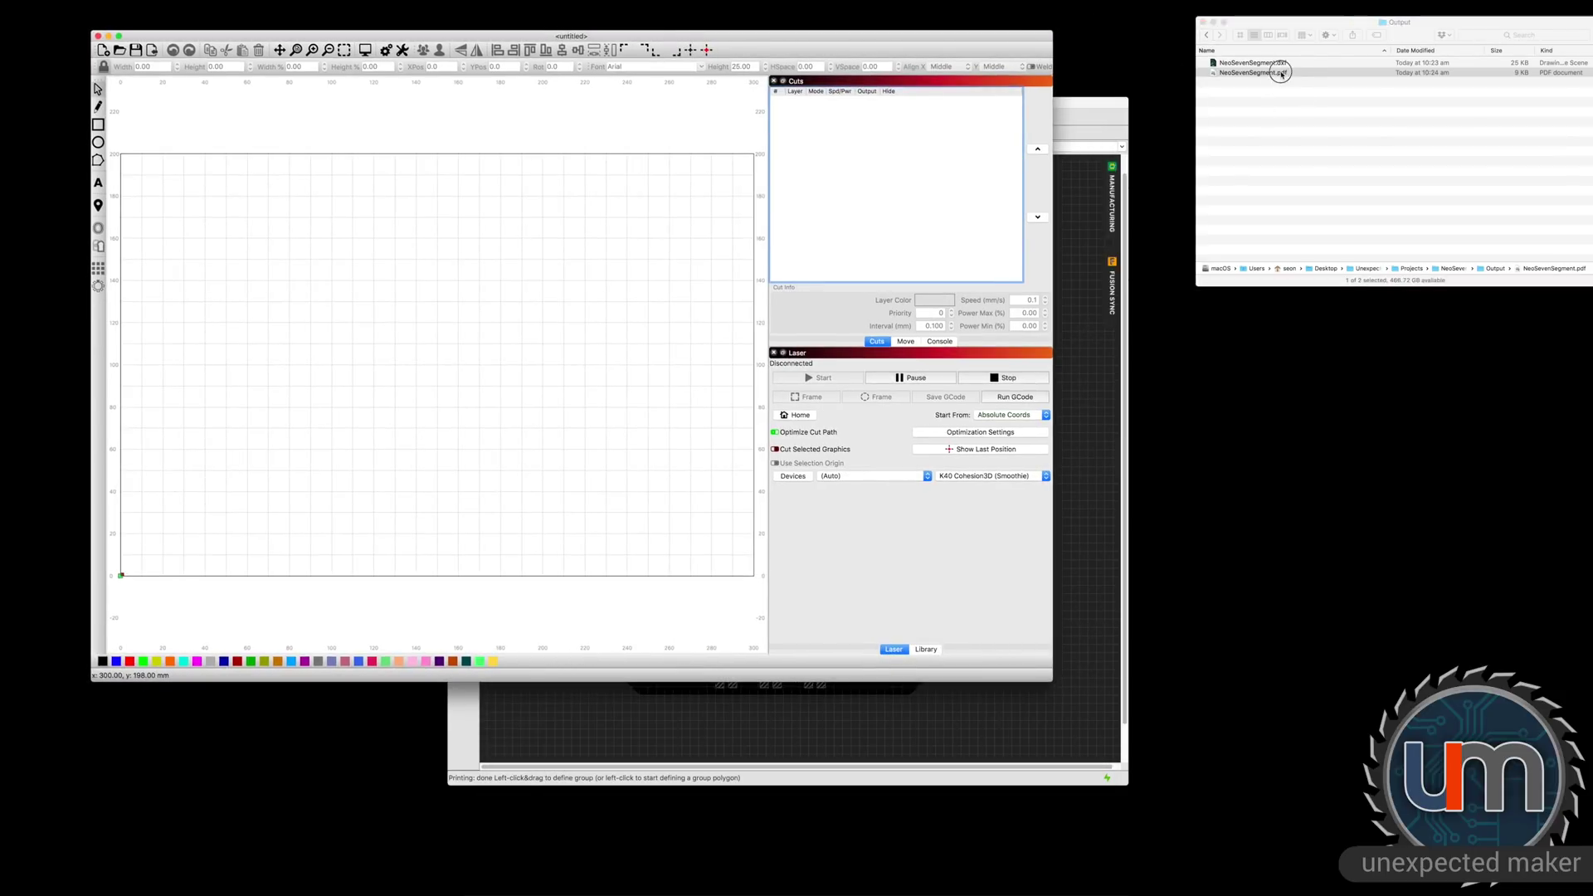
left_click_drag(1273, 72, 333, 241)
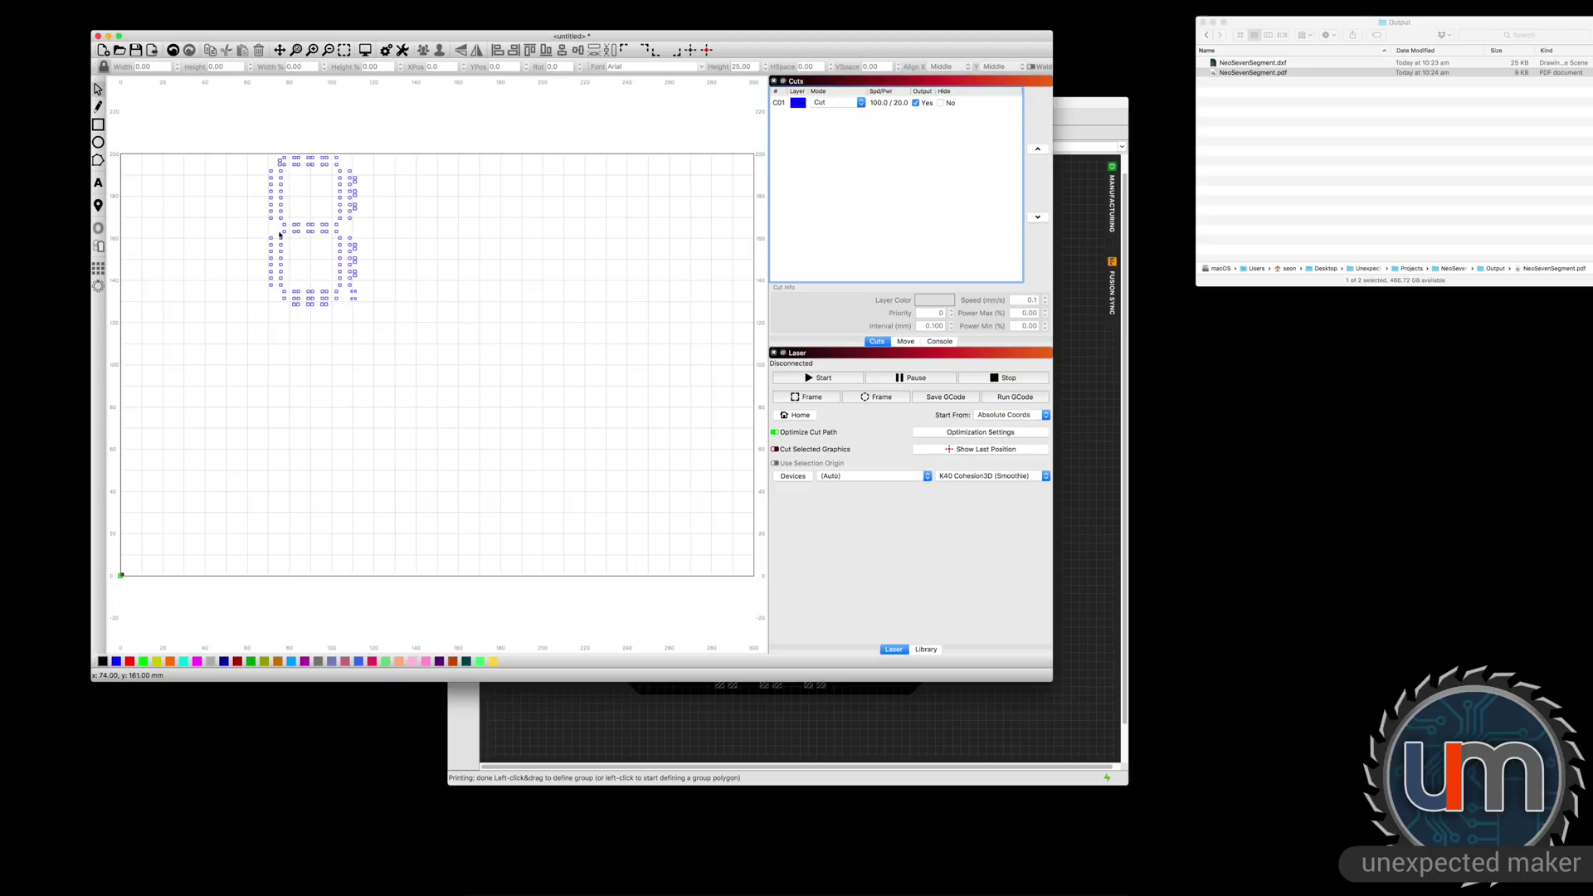
left_click(301, 233)
left_click_drag(301, 232, 288, 274)
scroll(199, 245, "down", 3)
scroll(213, 249, "up", 8)
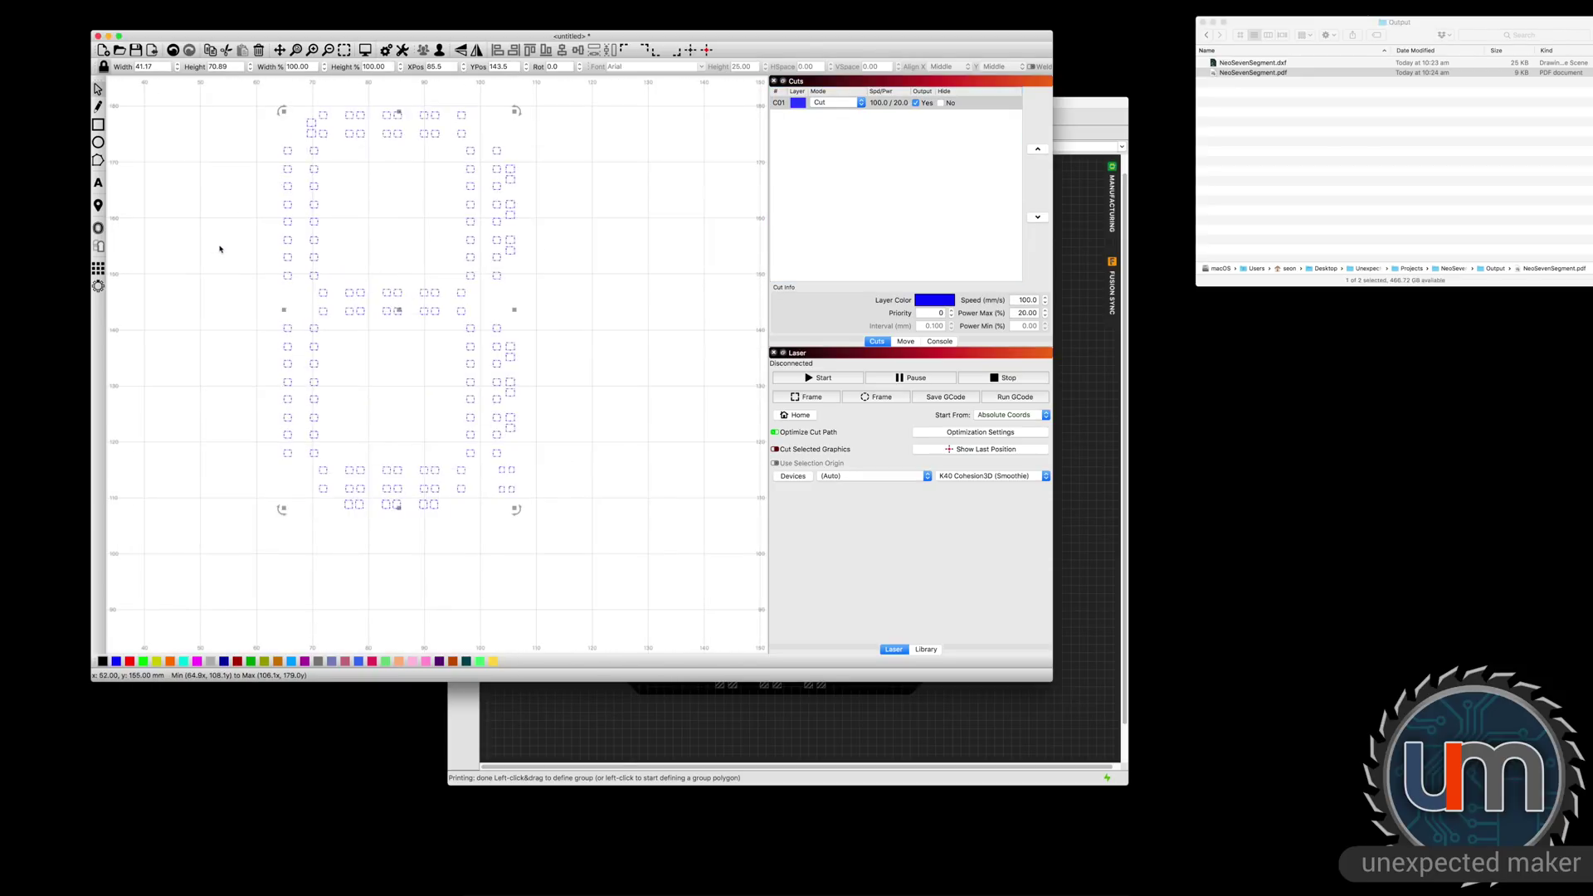
- Position the 8 near the bed's top-left and select the Rectangle tool
left_click(607, 247)
scroll(551, 277, "up", 6)
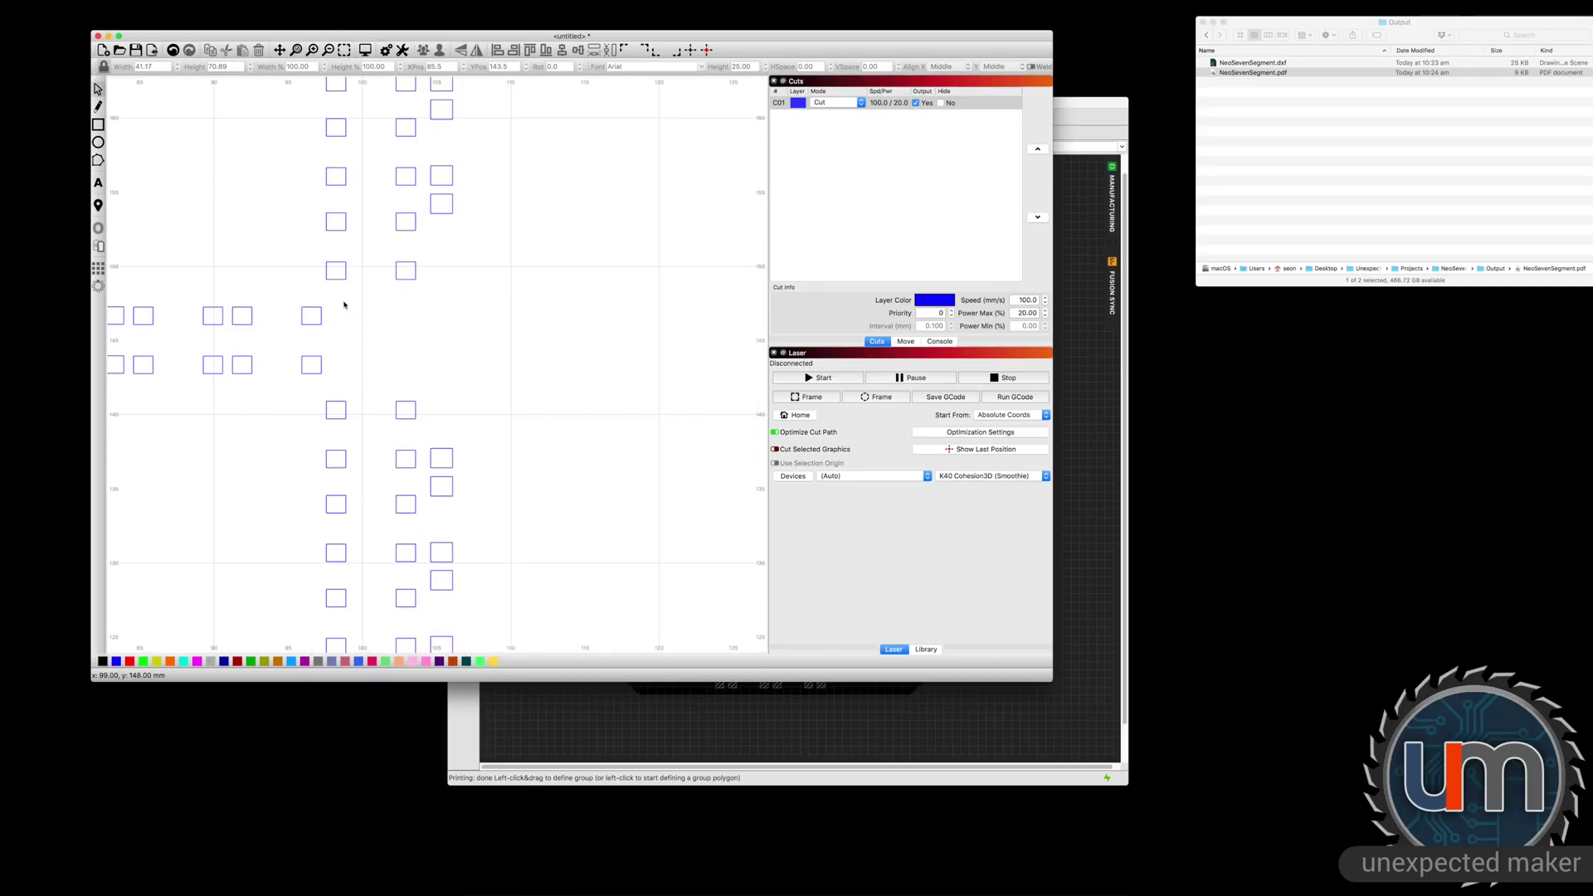
scroll(349, 303, "down", 6)
mouse_move(366, 306)
left_mouse_down()
mouse_move(598, 302)
mouse_move(545, 307)
mouse_move(284, 230)
mouse_move(331, 249)
mouse_move(378, 302)
left_mouse_up()
left_click(547, 308)
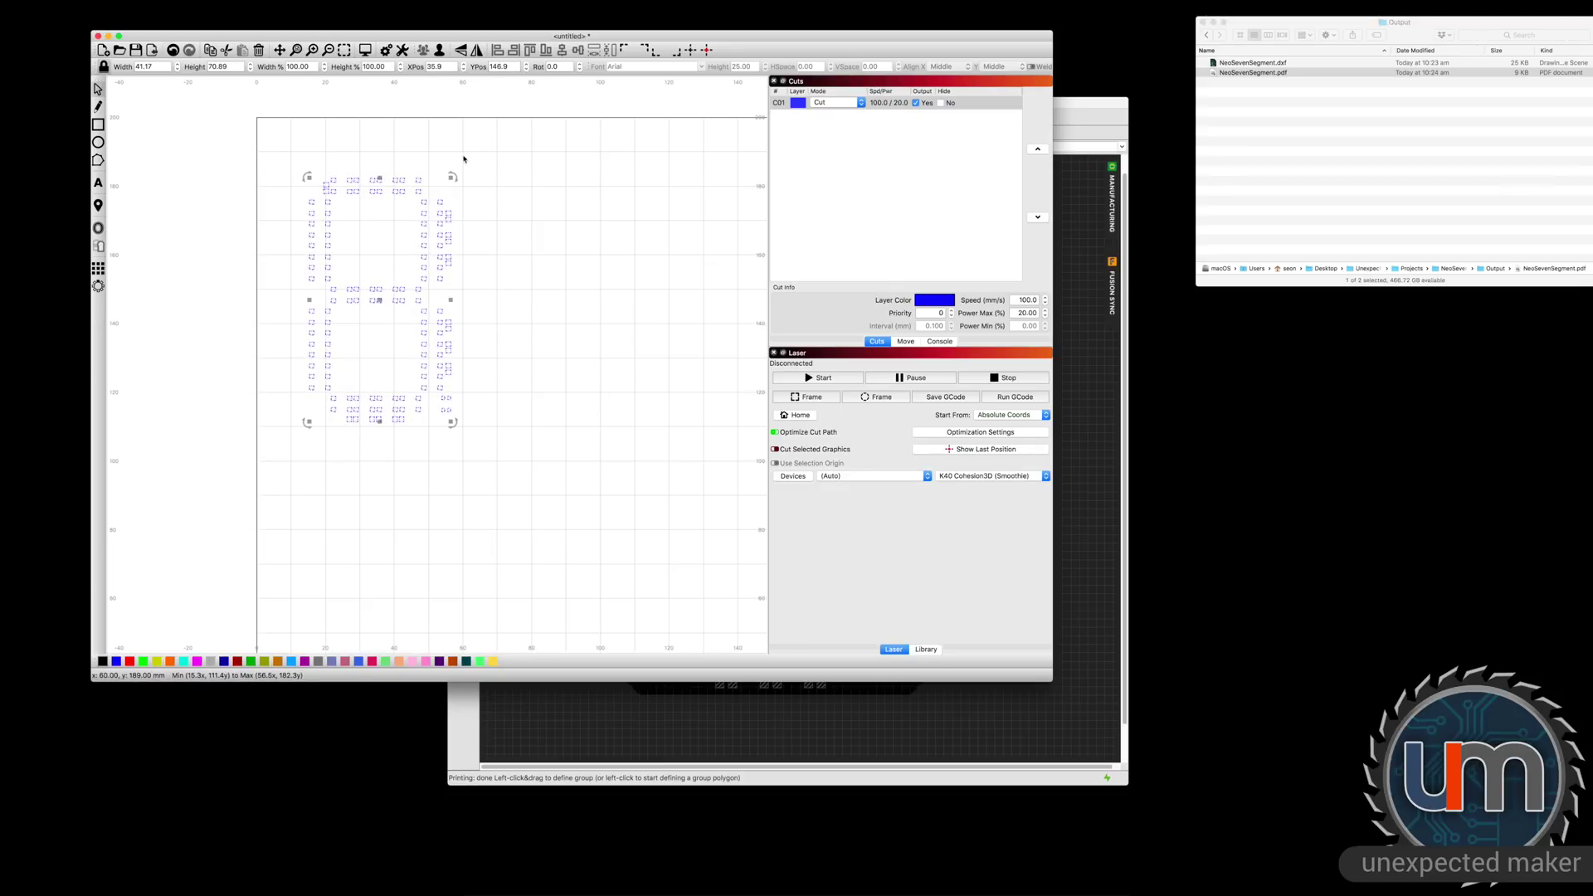
left_click_drag(379, 301, 368, 312)
left_click(534, 266)
scroll(460, 220, "down", 2)
scroll(463, 211, "up", 2)
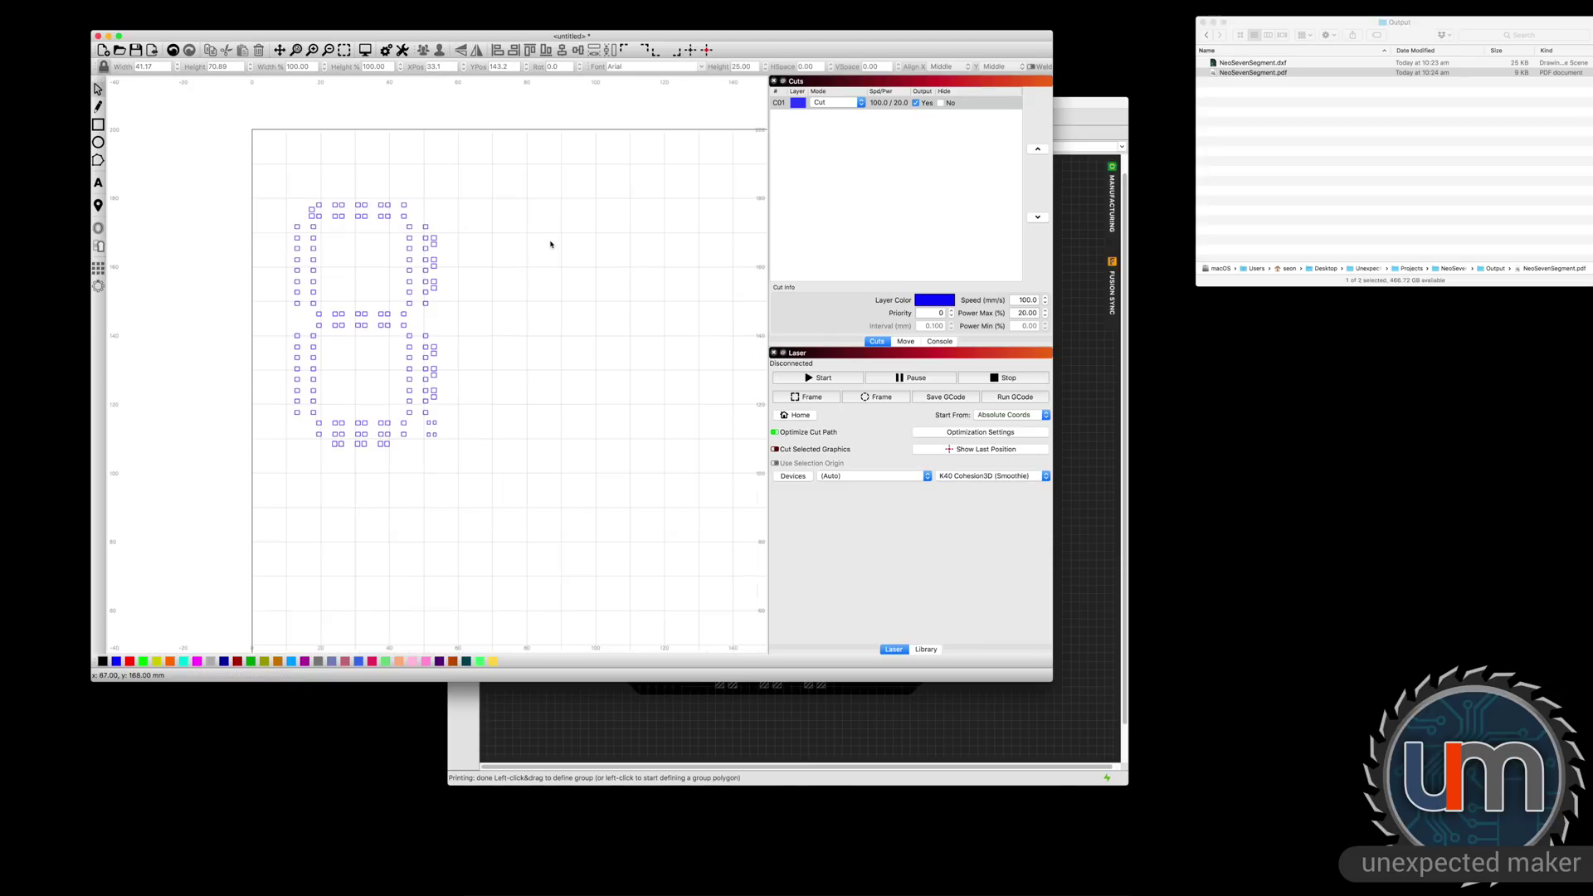
left_click(99, 124)
- Draw a rectangle around the 8, group it with the pads, and nudge the group into place
left_click_drag(246, 129, 458, 473)
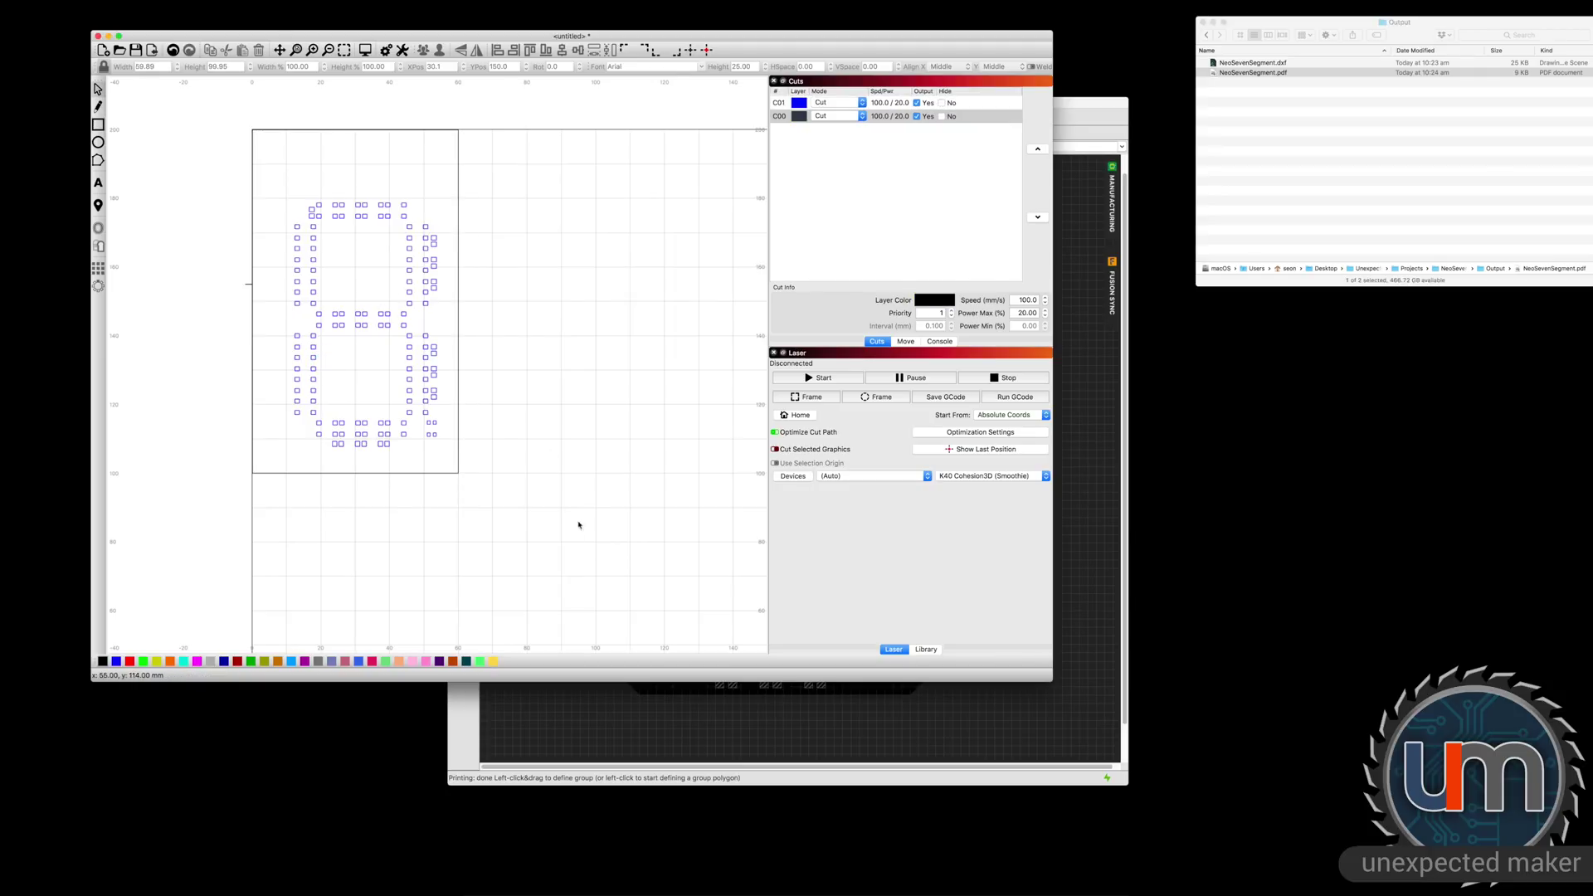
left_click_drag(596, 552, 339, 338)
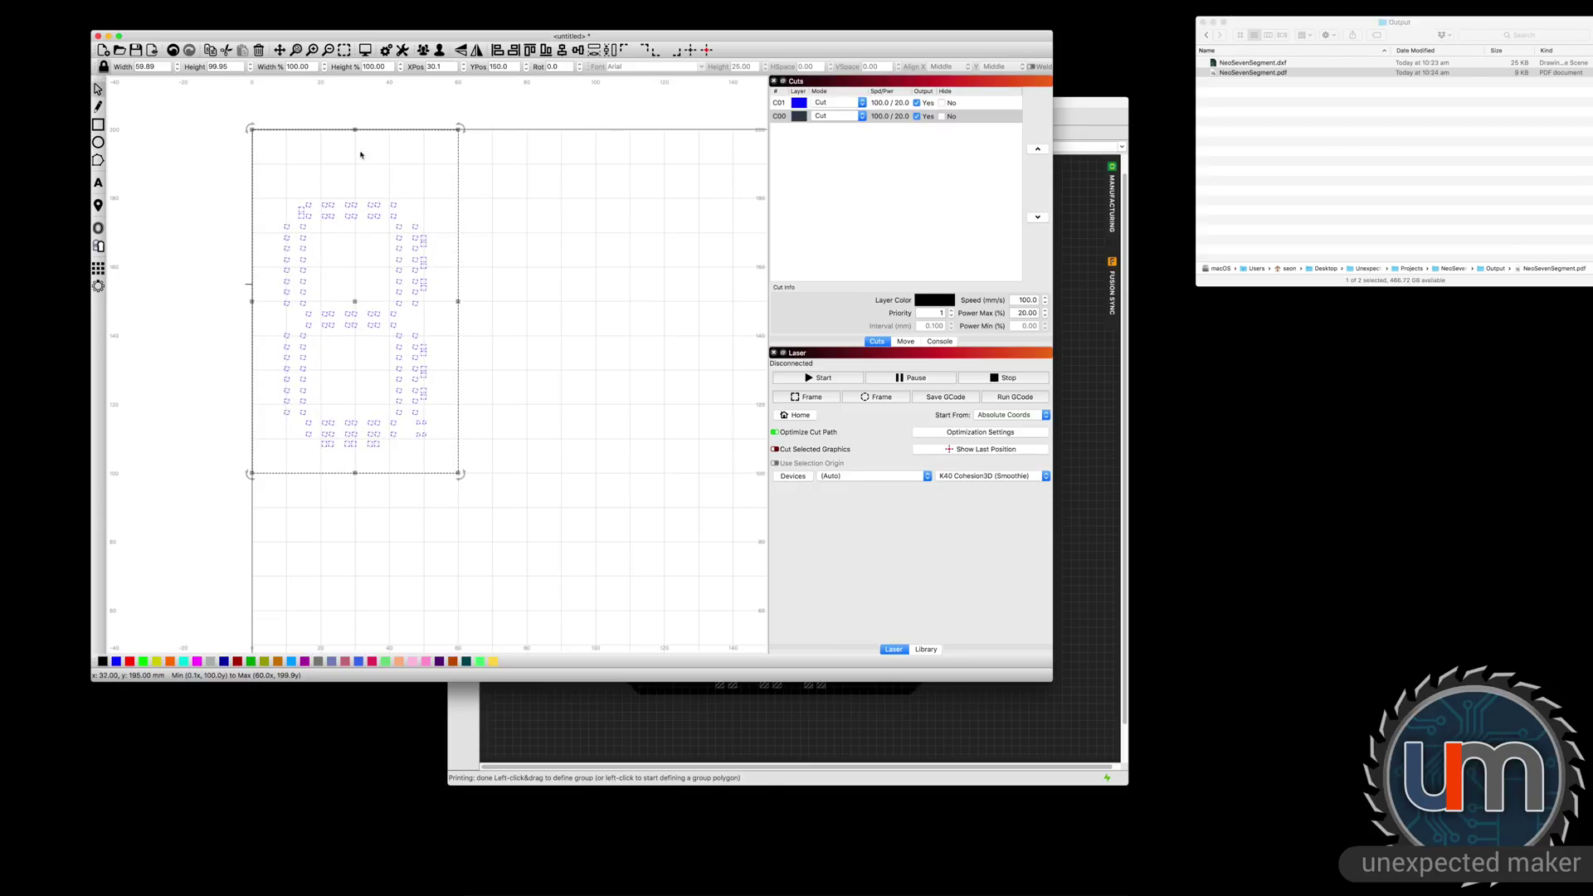
left_click(584, 187)
left_click_drag(172, 105, 544, 552)
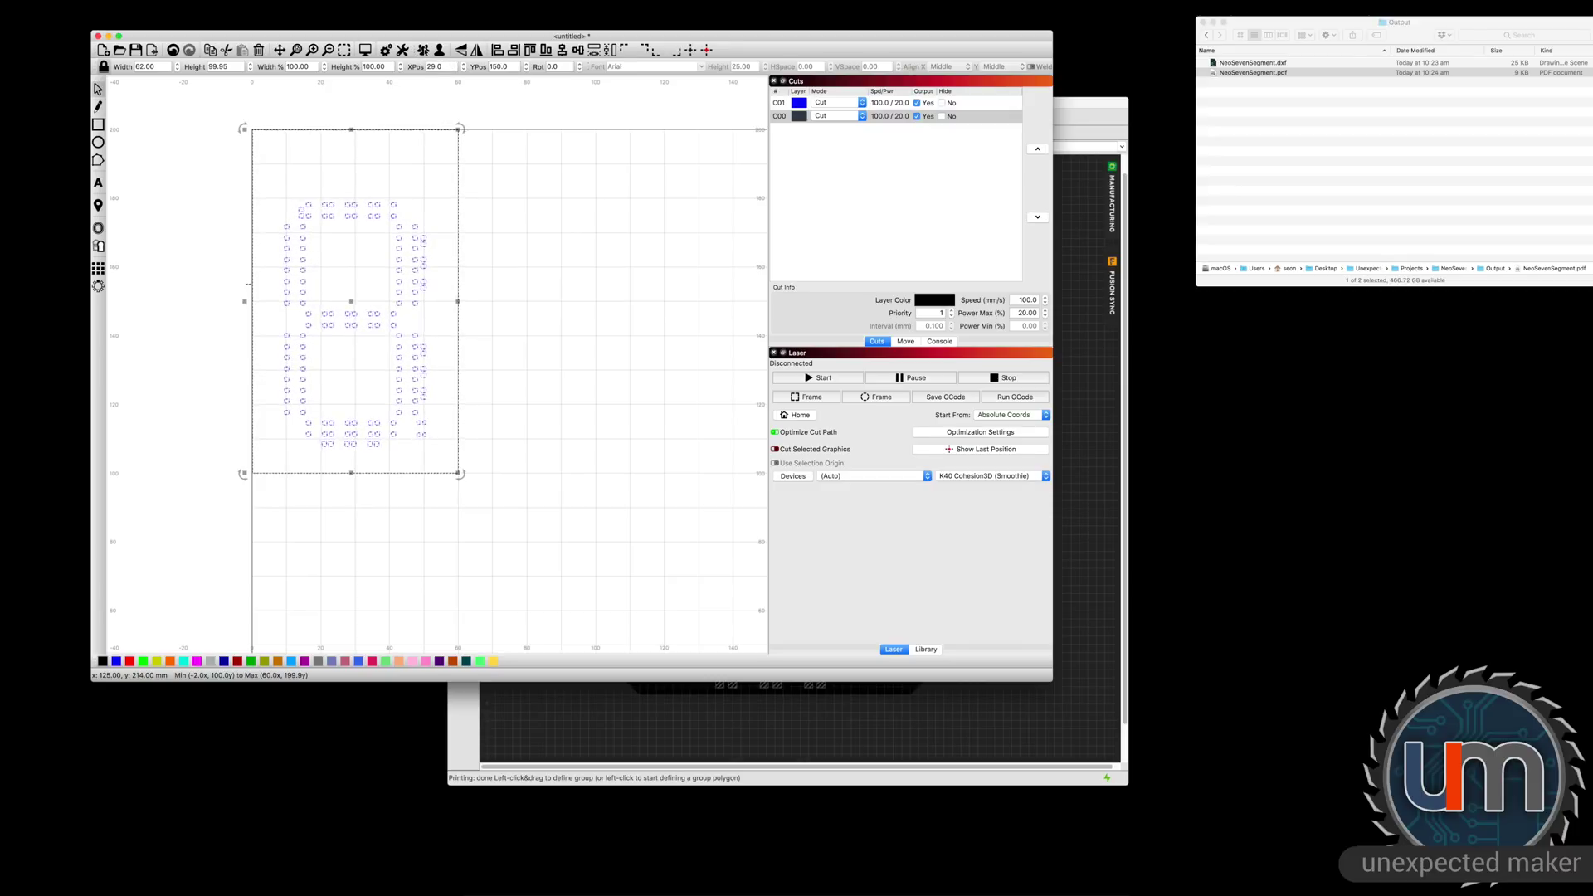
left_click(423, 51)
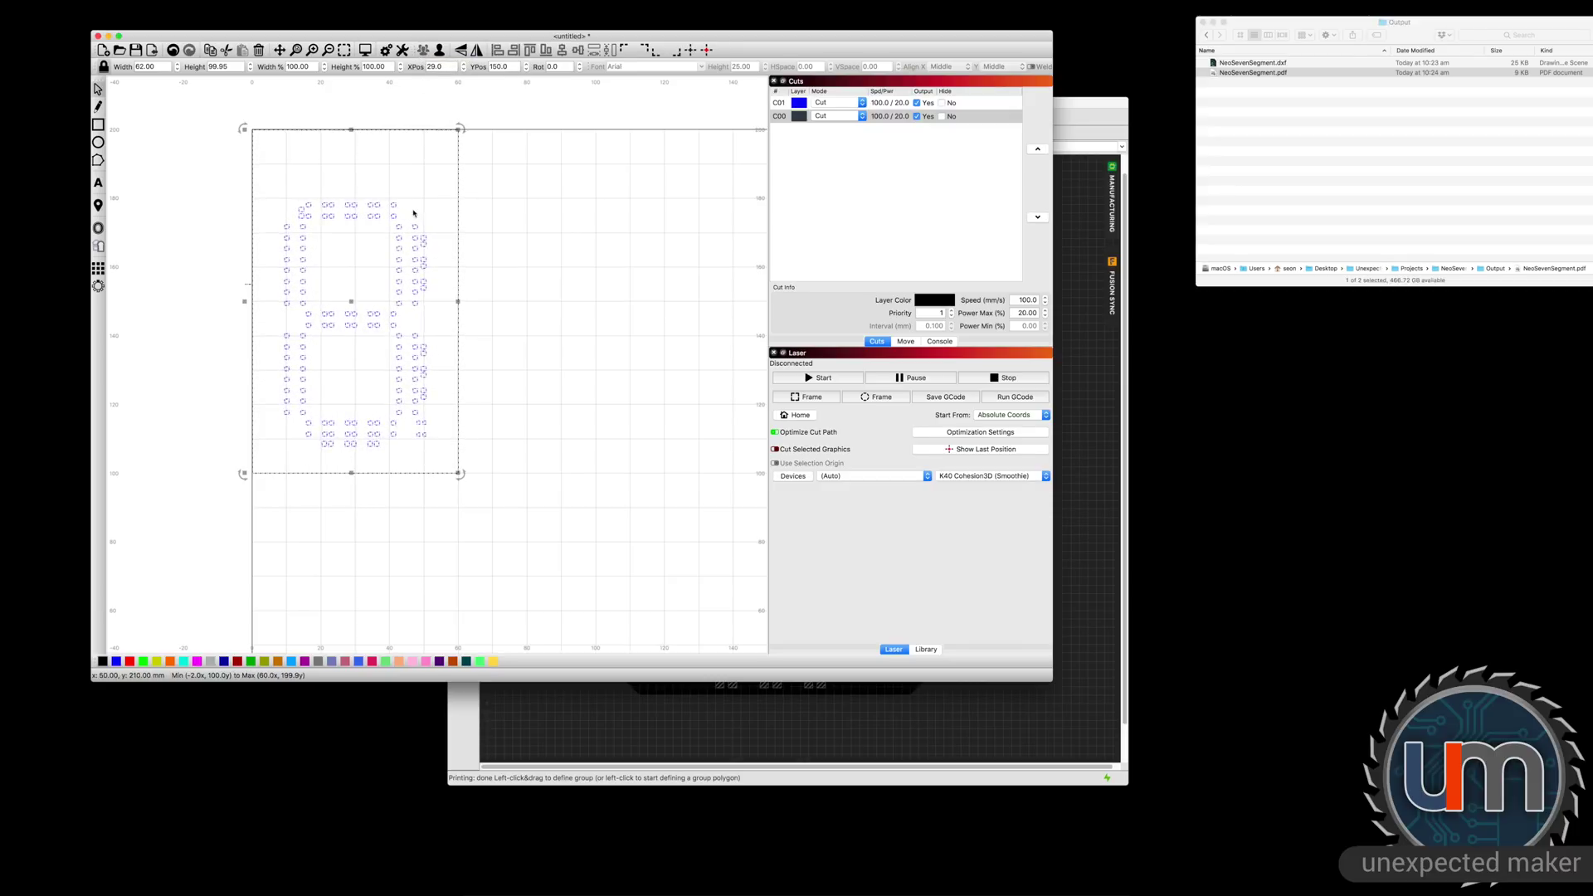
mouse_move(353, 301)
left_mouse_down()
mouse_move(370, 317)
mouse_move(355, 302)
left_mouse_up()
scroll(582, 335, "down", 5)
left_click_drag(632, 316, 493, 329)
scroll(483, 338, "up", 2)
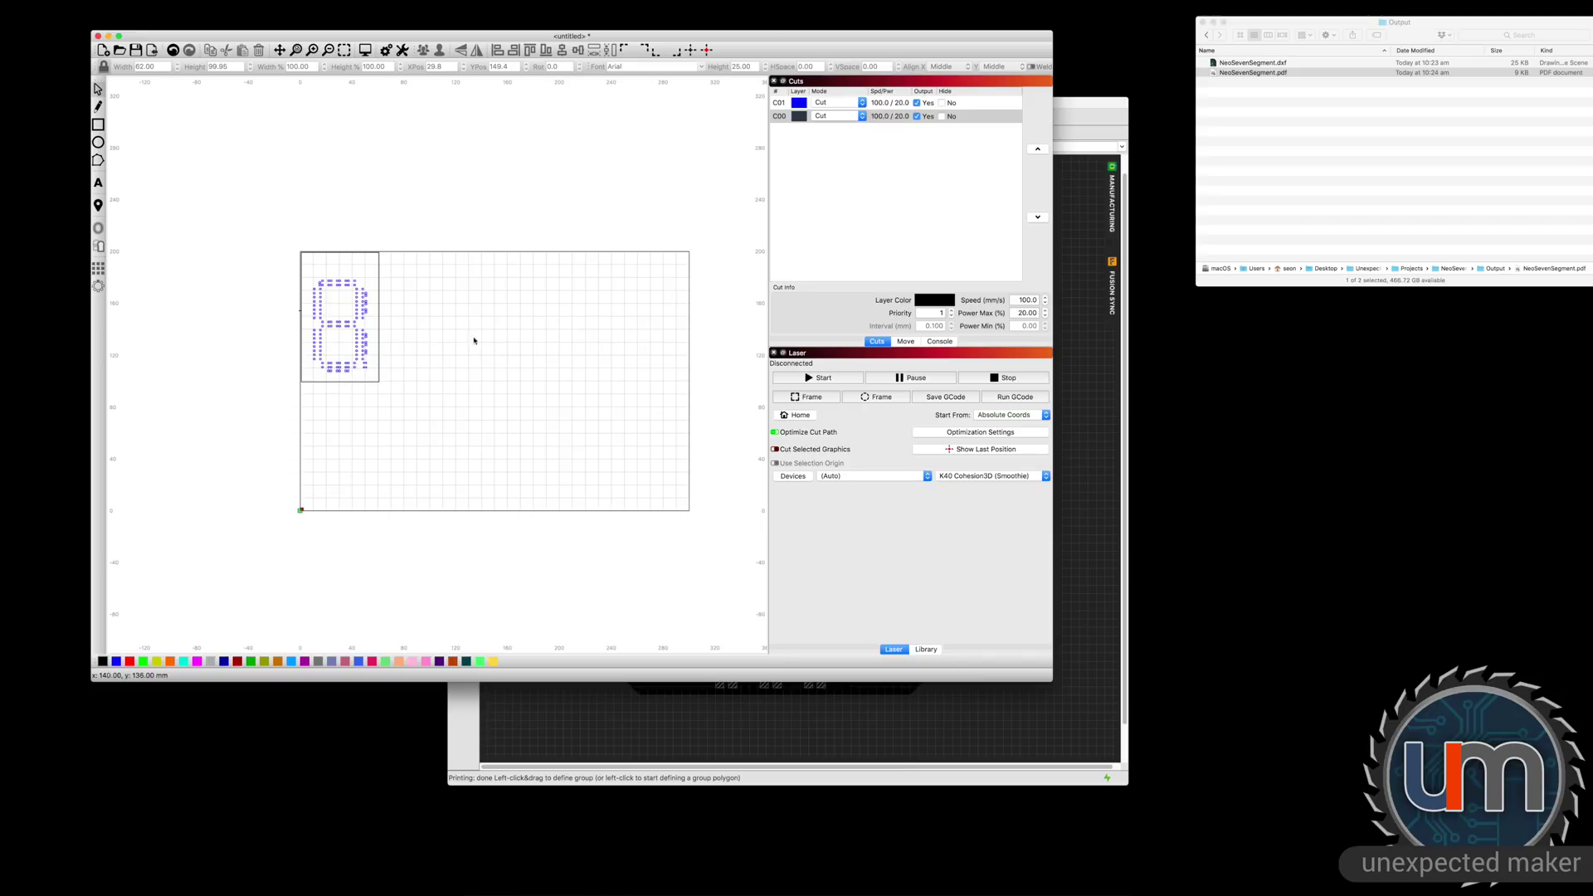
left_click(340, 328)
left_click(98, 268)
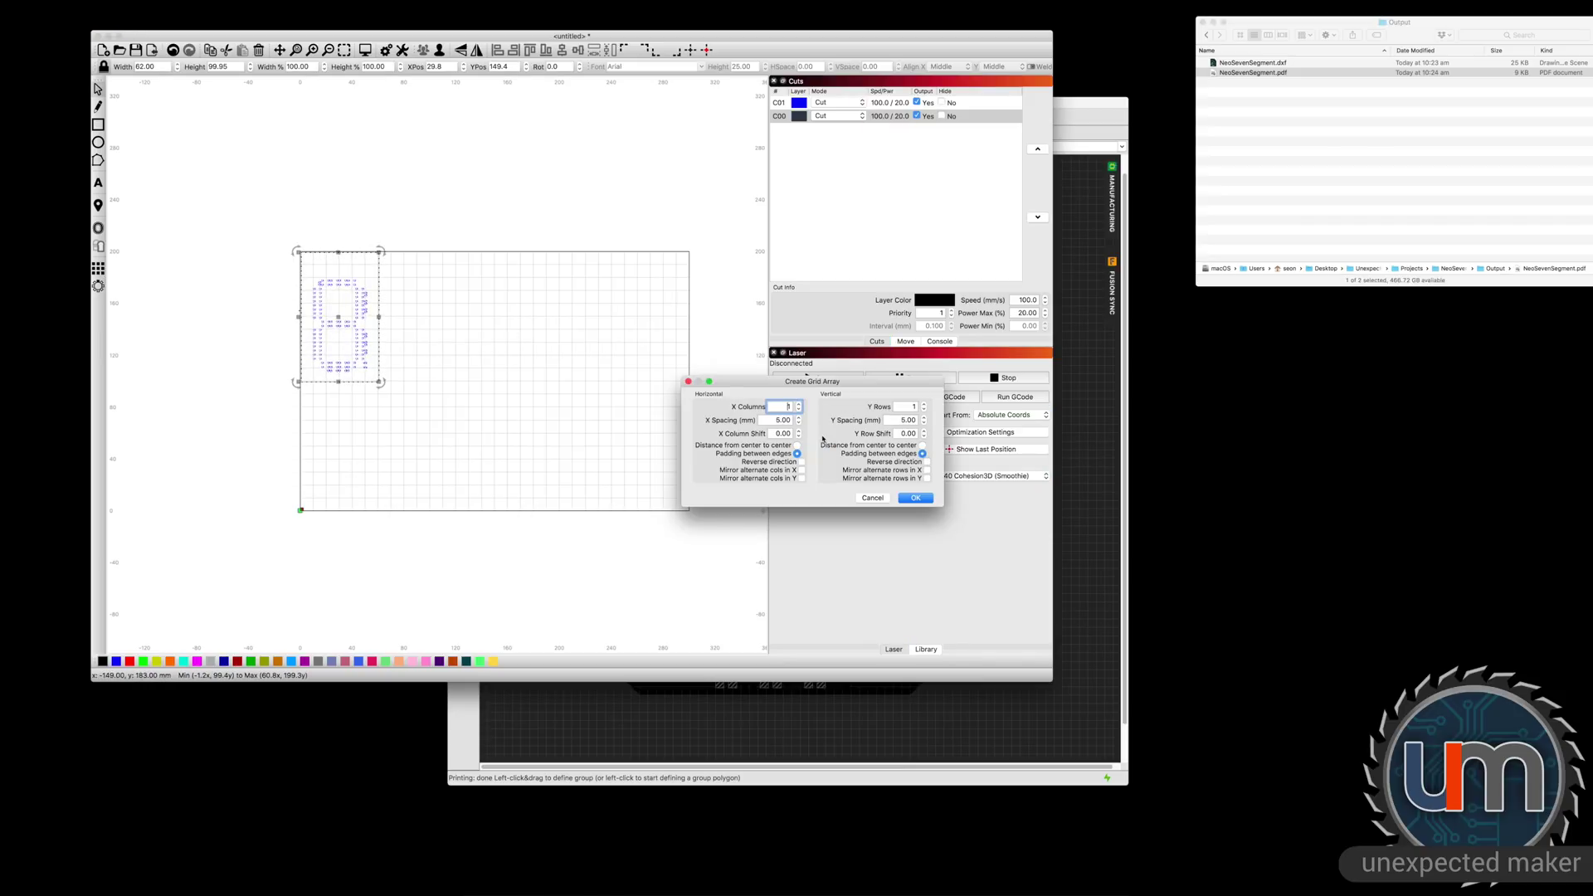
left_click(813, 410)
type("5")
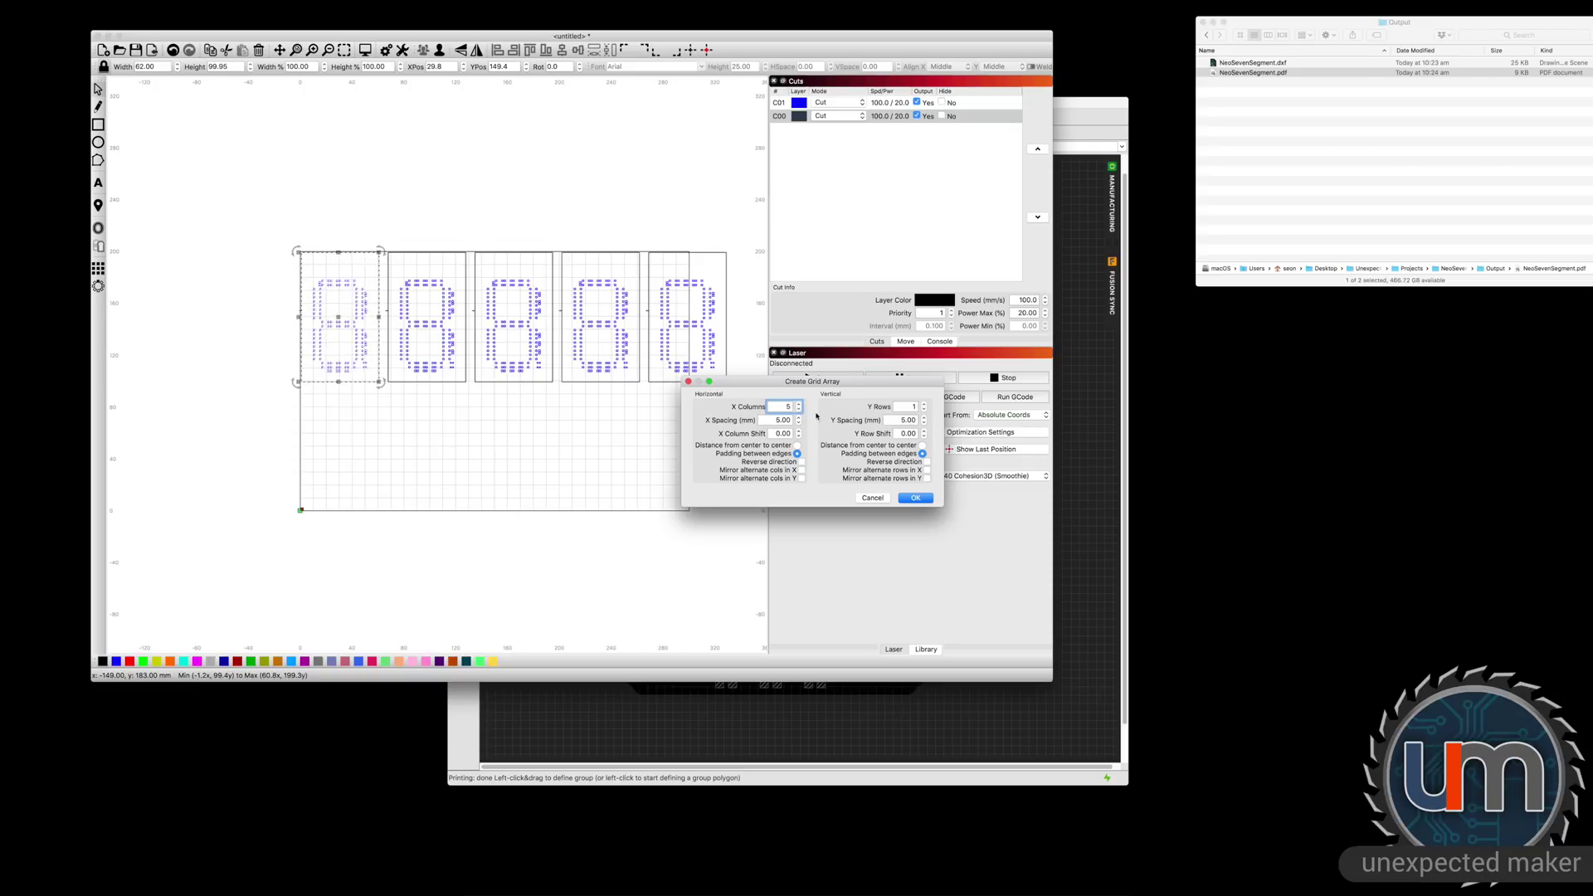
left_click(773, 421)
type("2")
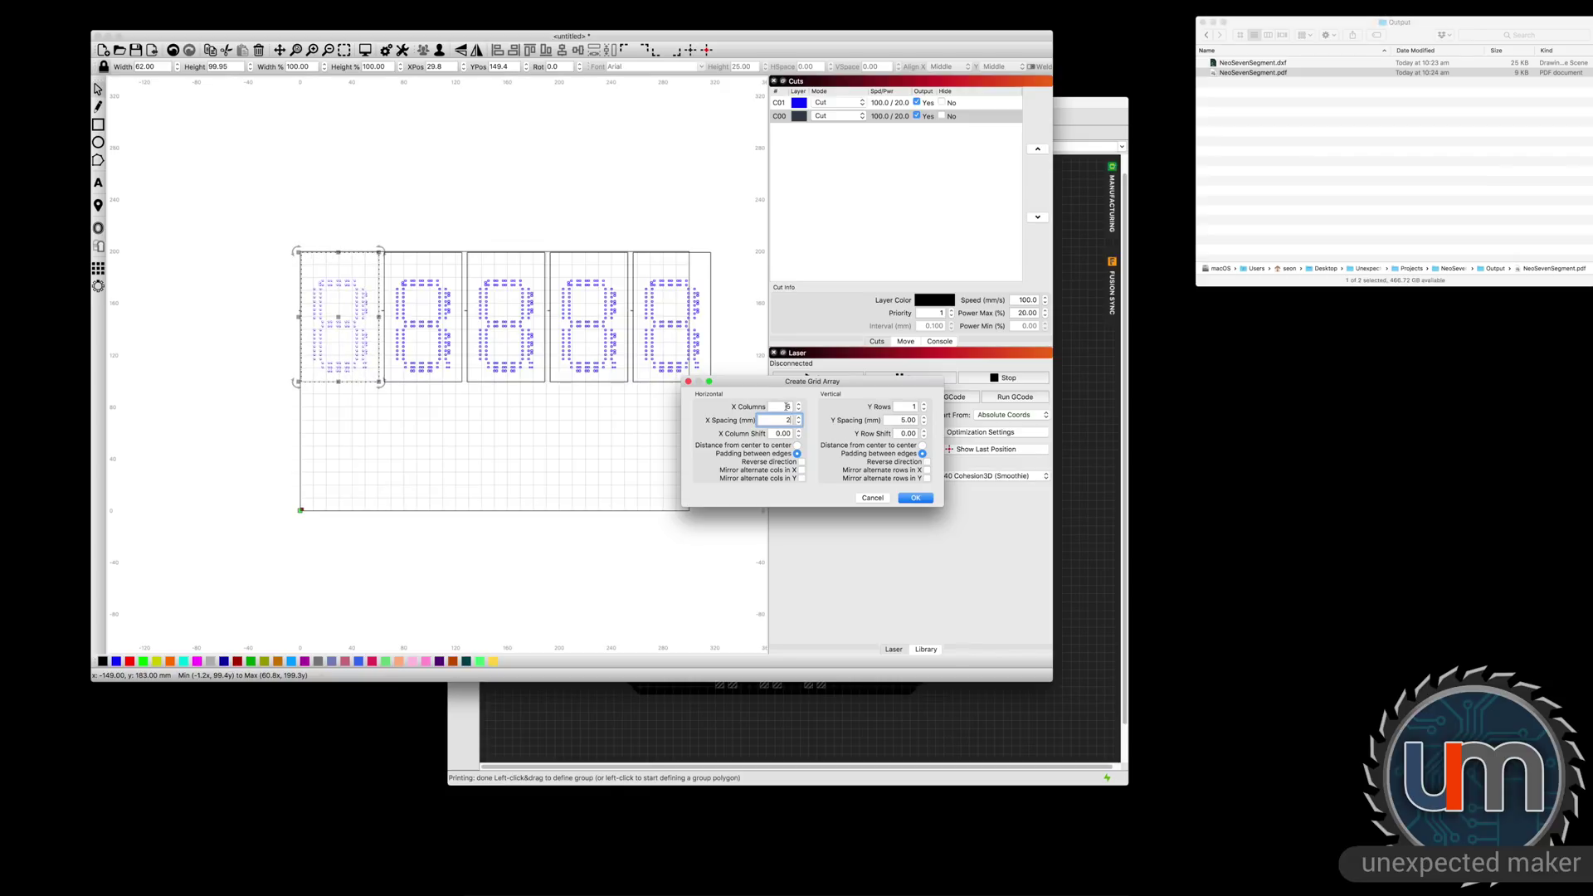
left_click(785, 407)
type("4")
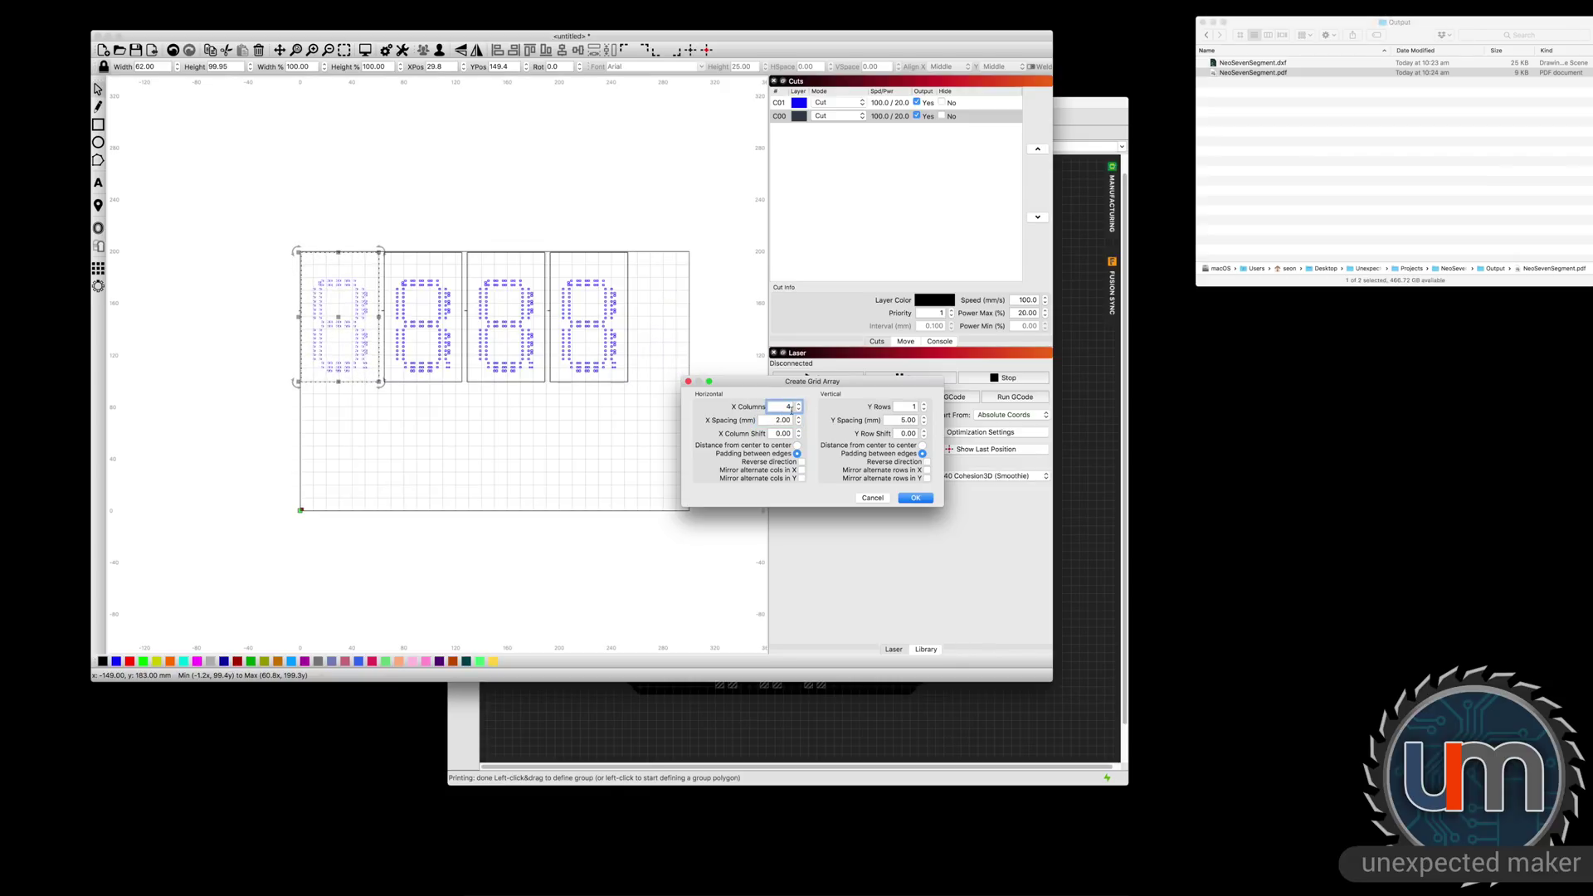
left_click(906, 406)
type("2")
left_click(927, 463)
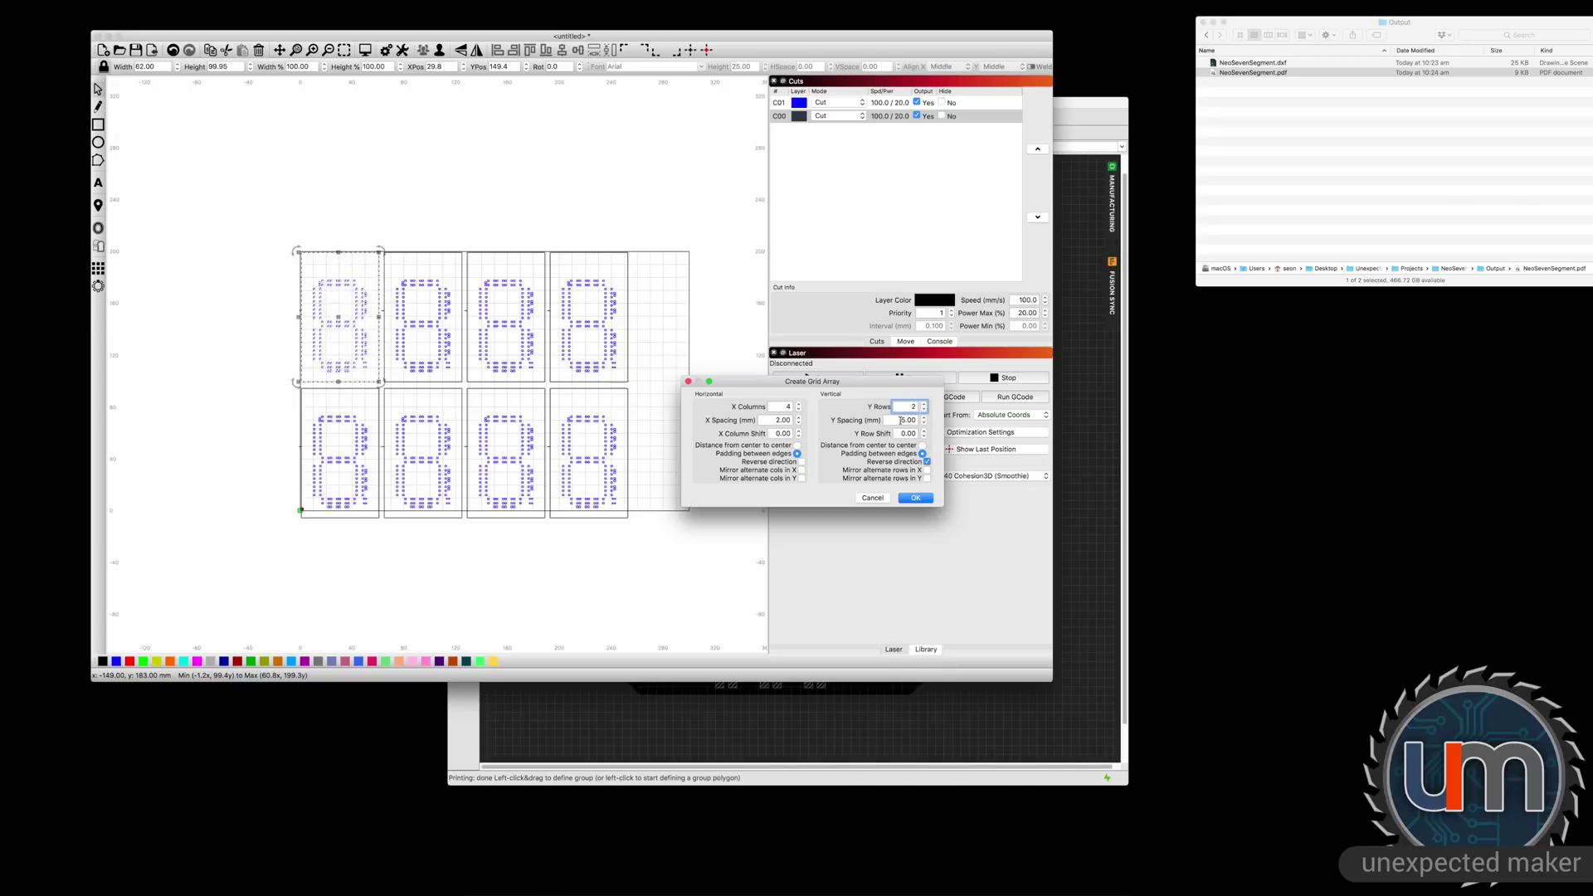
double_click(901, 421)
type("2")
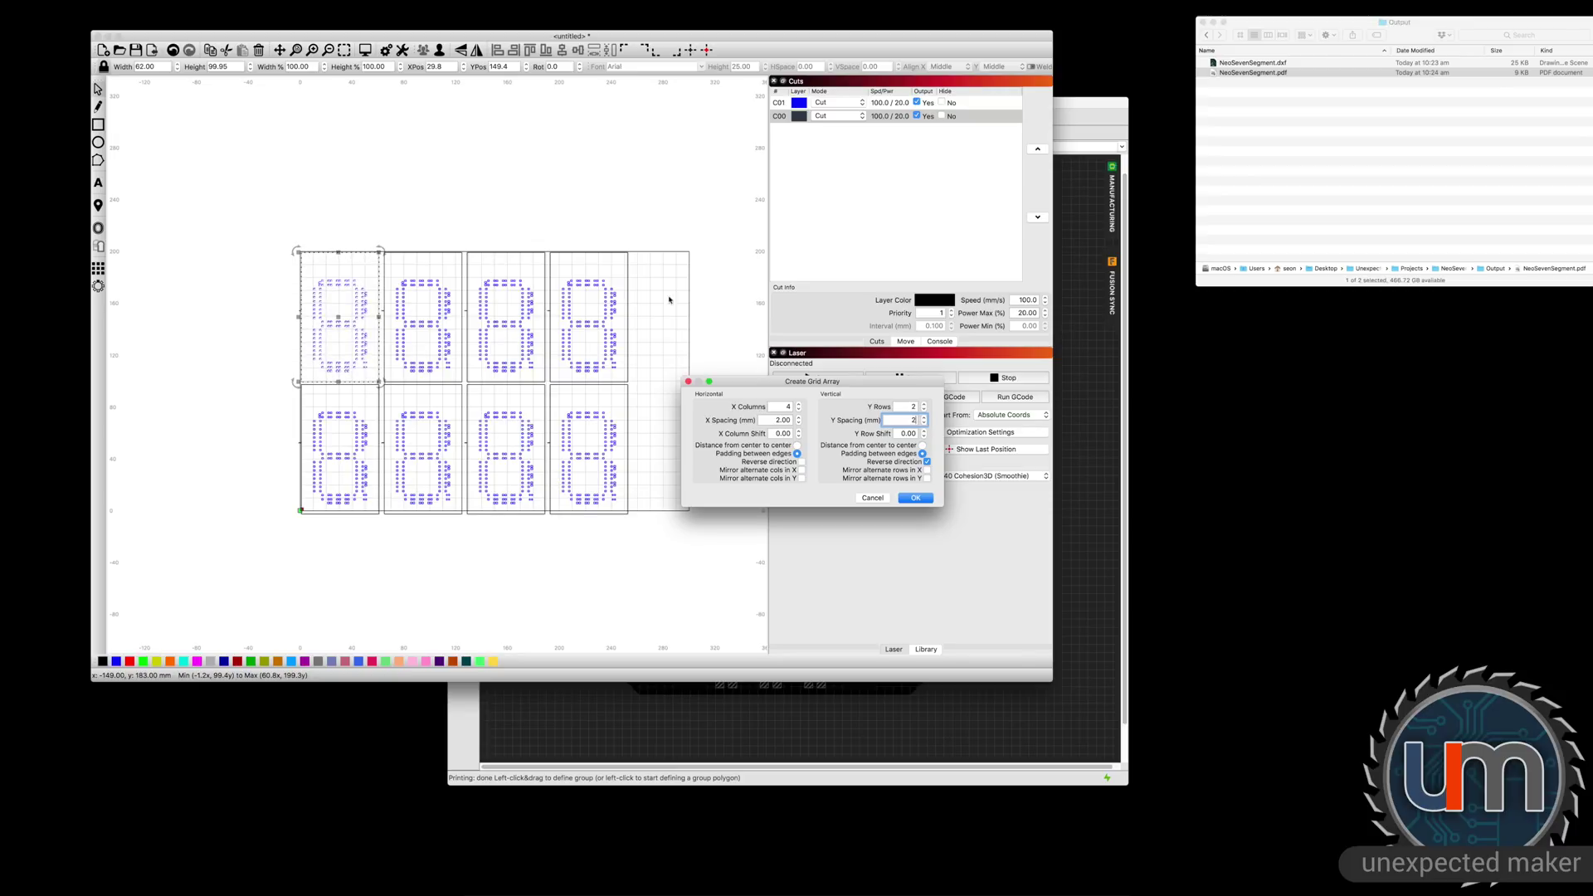
left_click(880, 499)
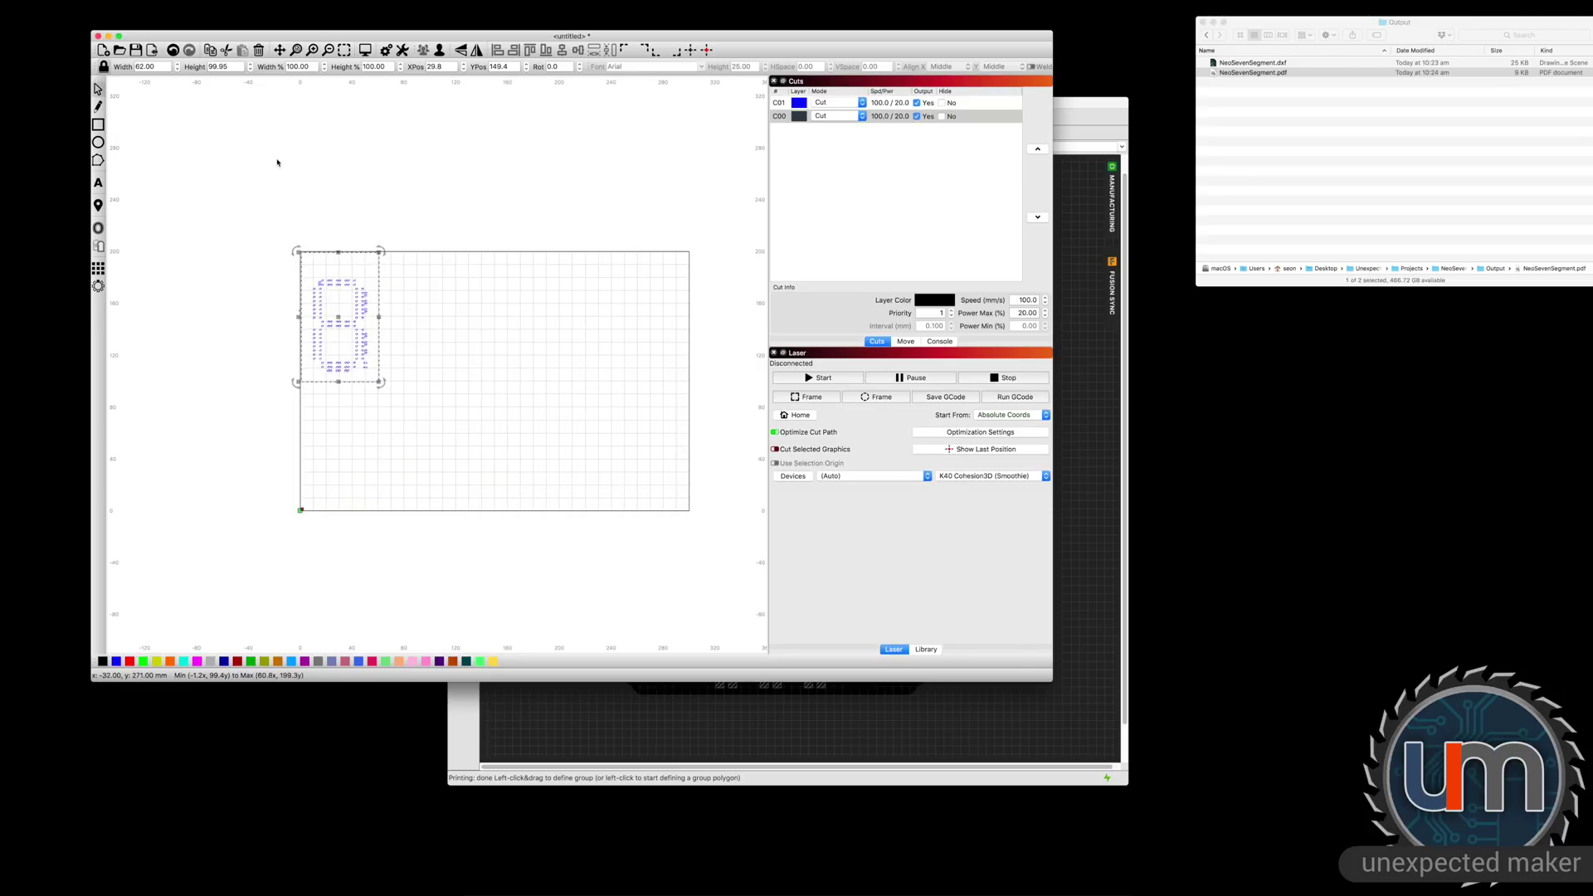
- Save the boxed 8 design with Save As under the name Stencil_Mask
left_click(144, 55)
type("Stencil_Mask")
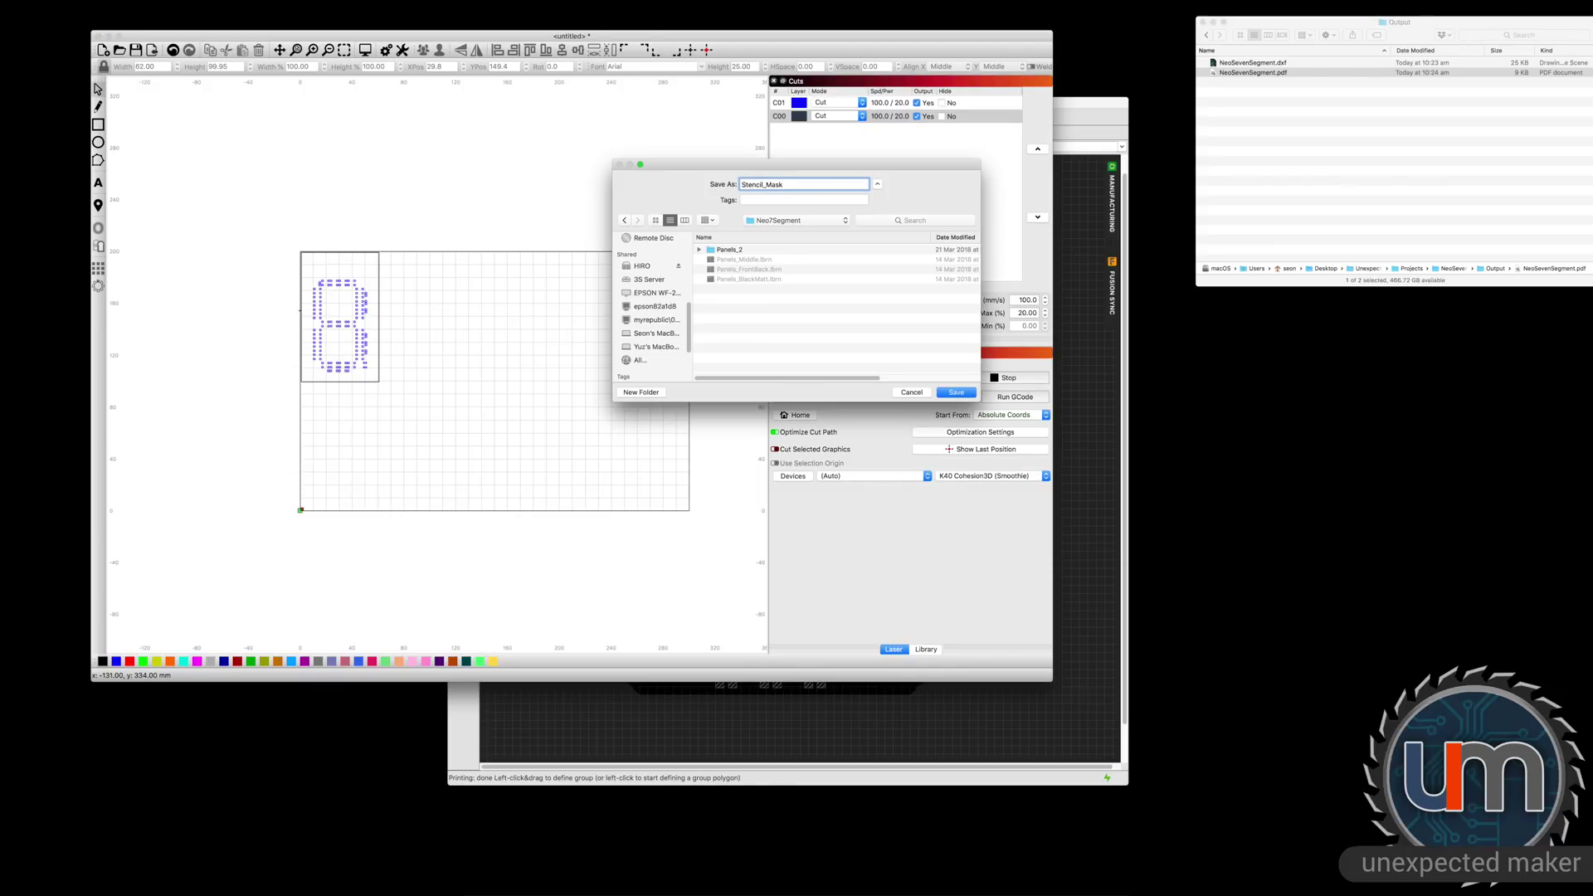
key("Return")
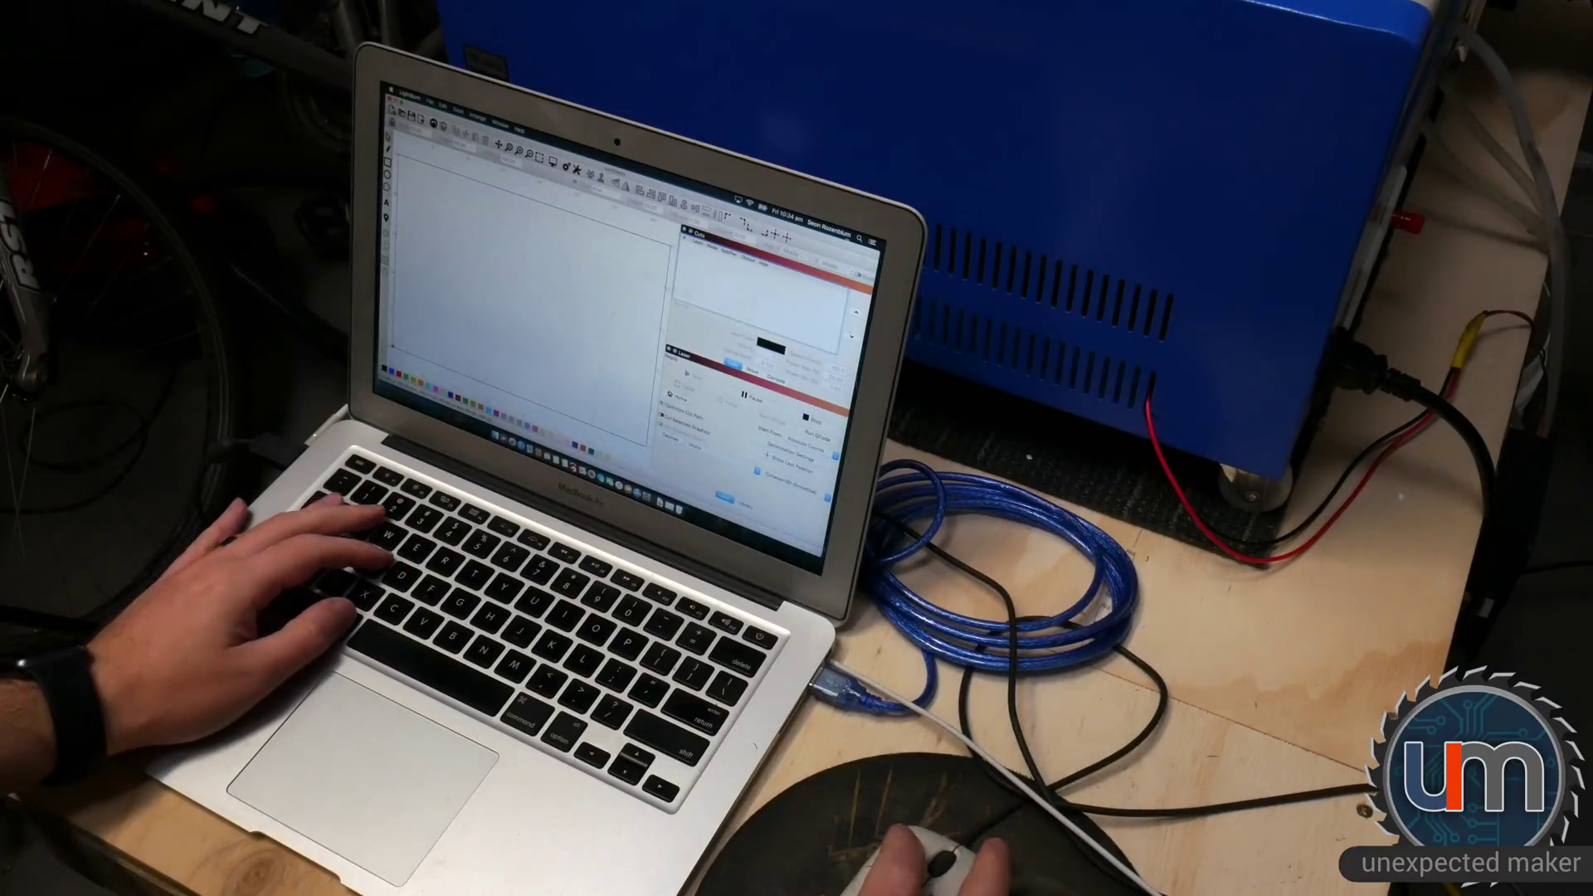
- Open the Stencil_Mask file and review its layer's cut settings in the Cuts panel
key("super+o")
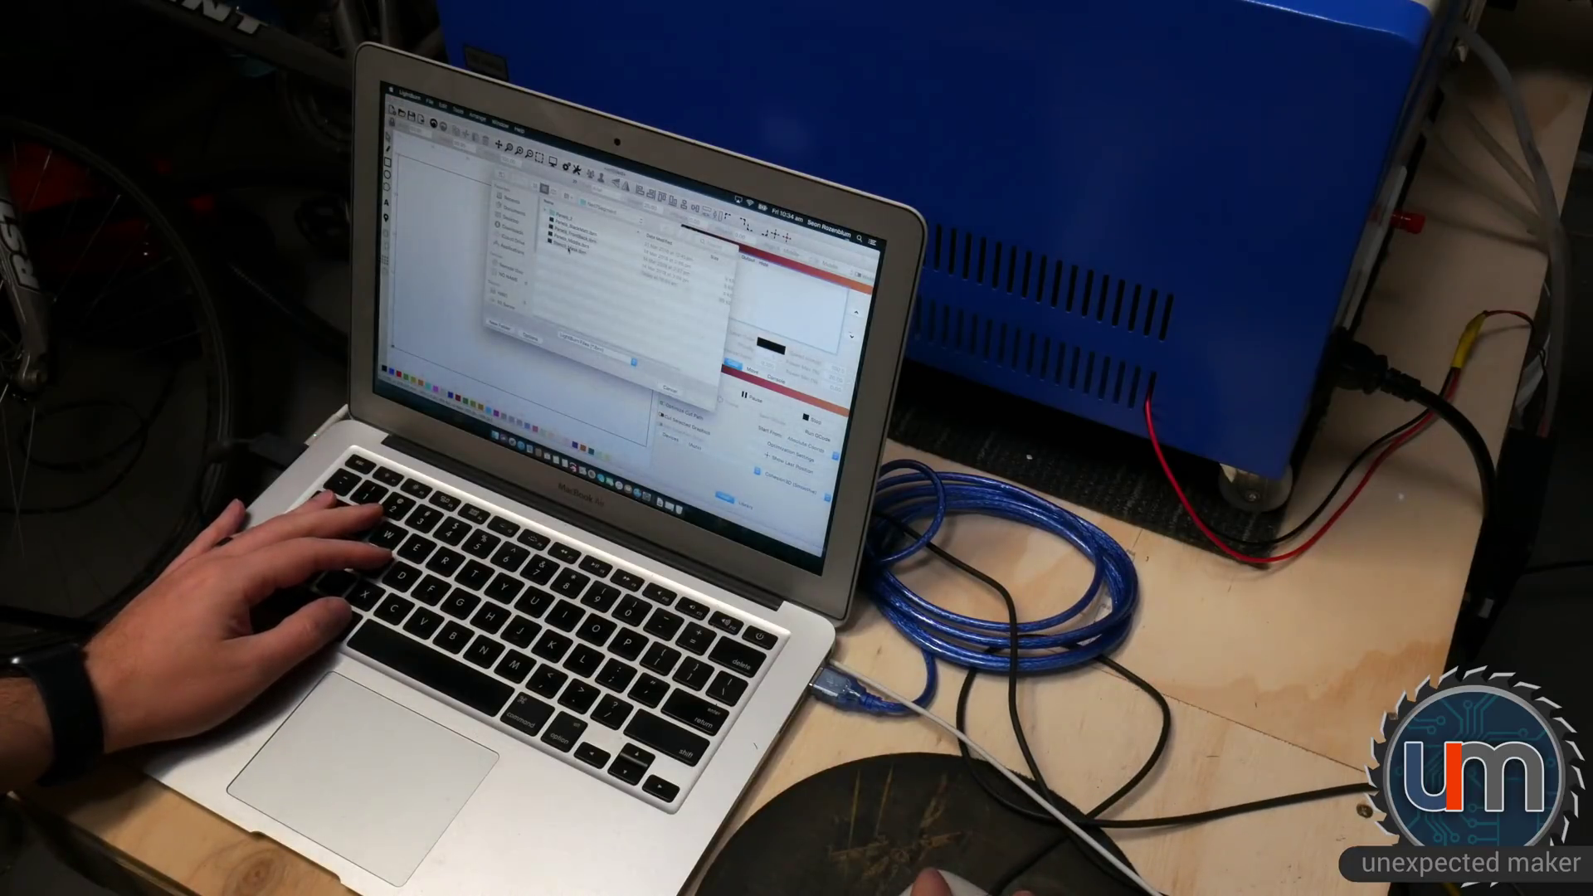
left_click(568, 249)
double_click(568, 249)
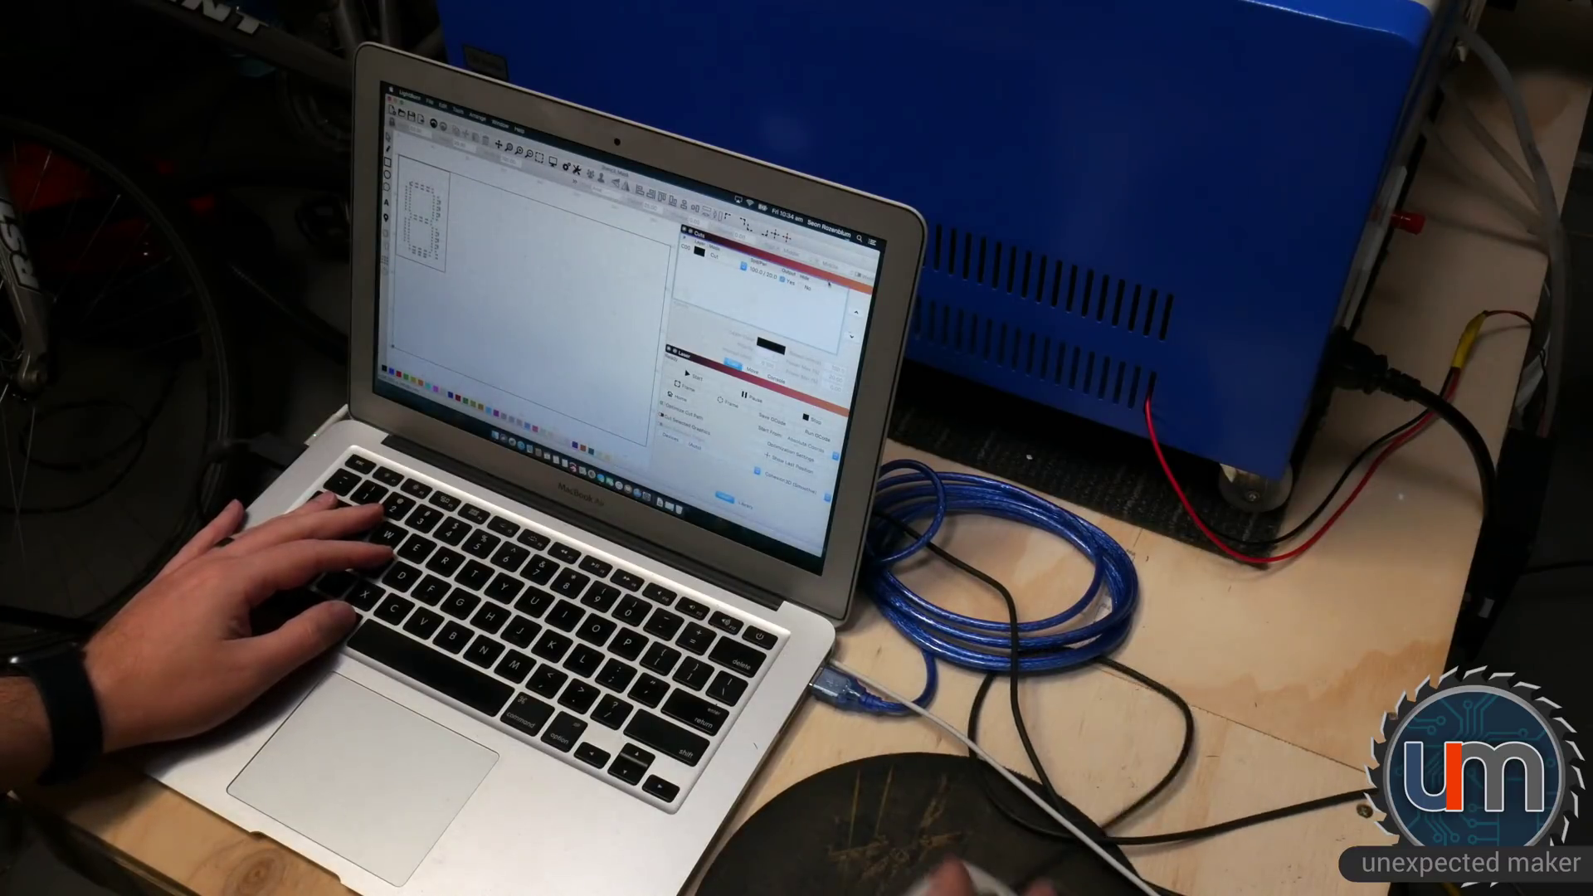
double_click(710, 254)
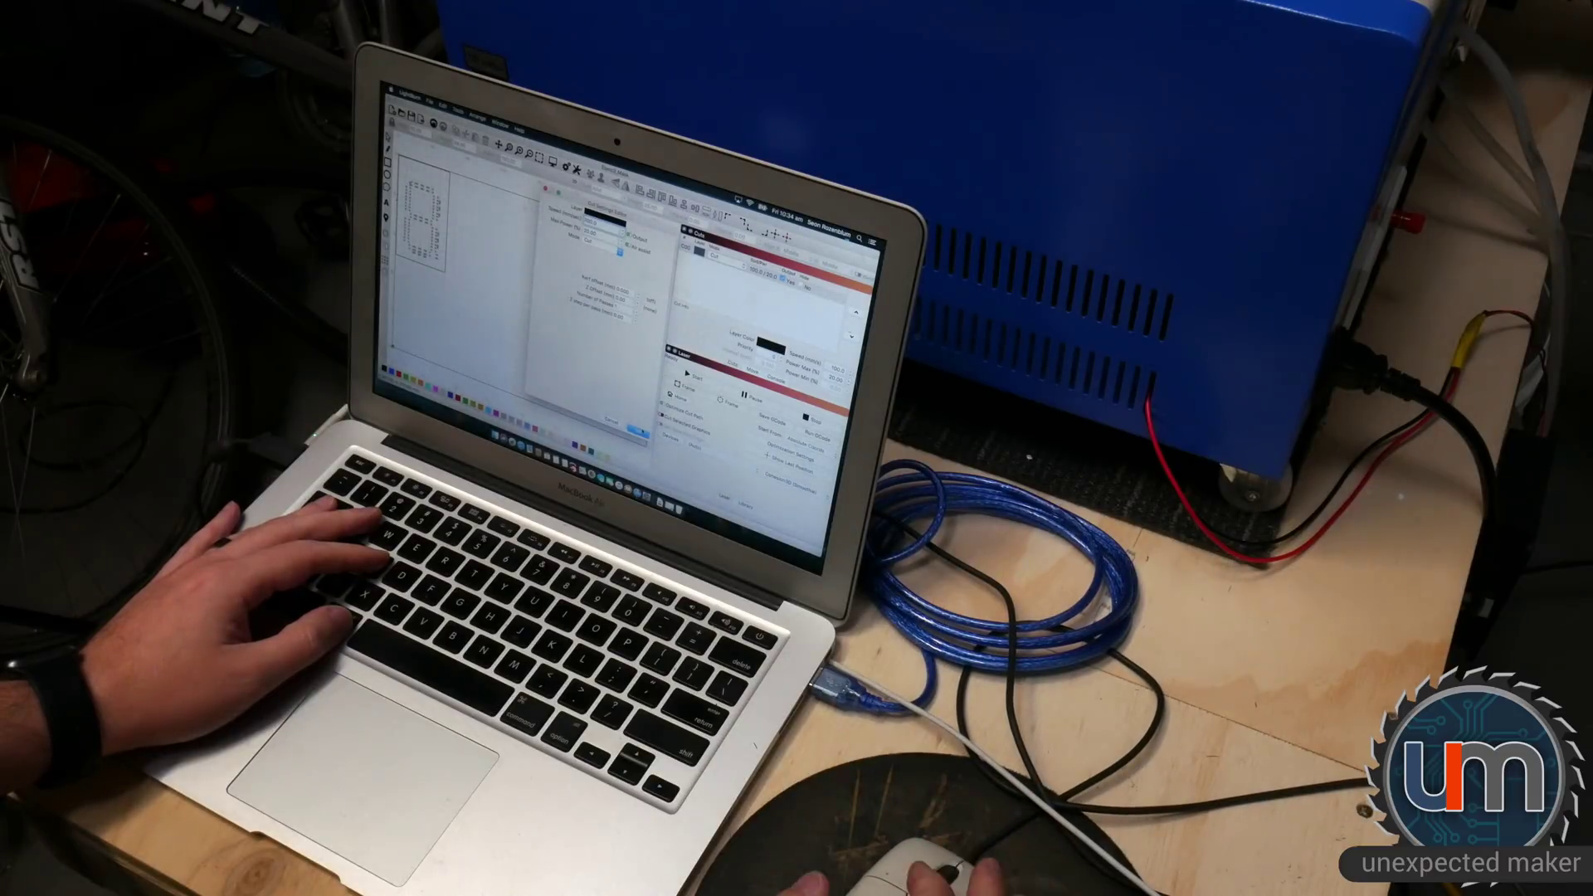
left_click(638, 432)
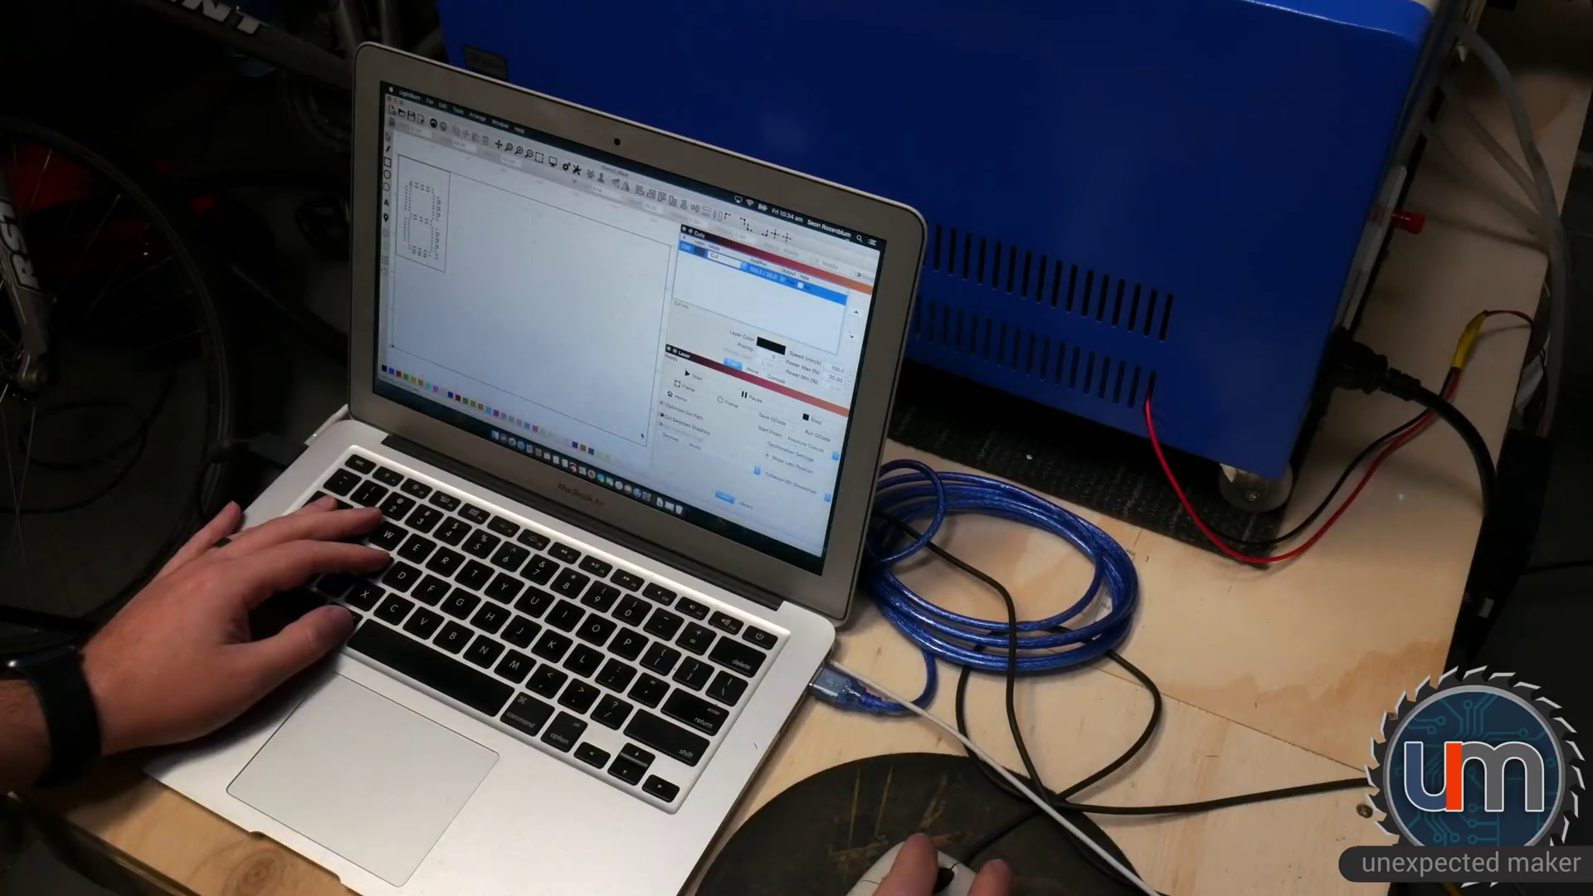